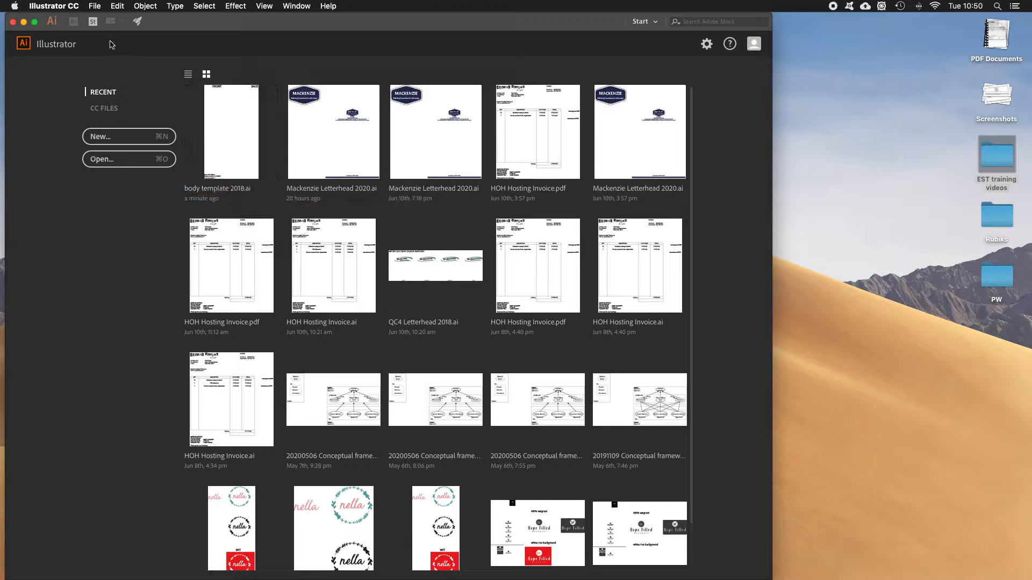
Open the recent document body template 2018.ai.
{"action": "left_click", "coordinate": [95, 5]}
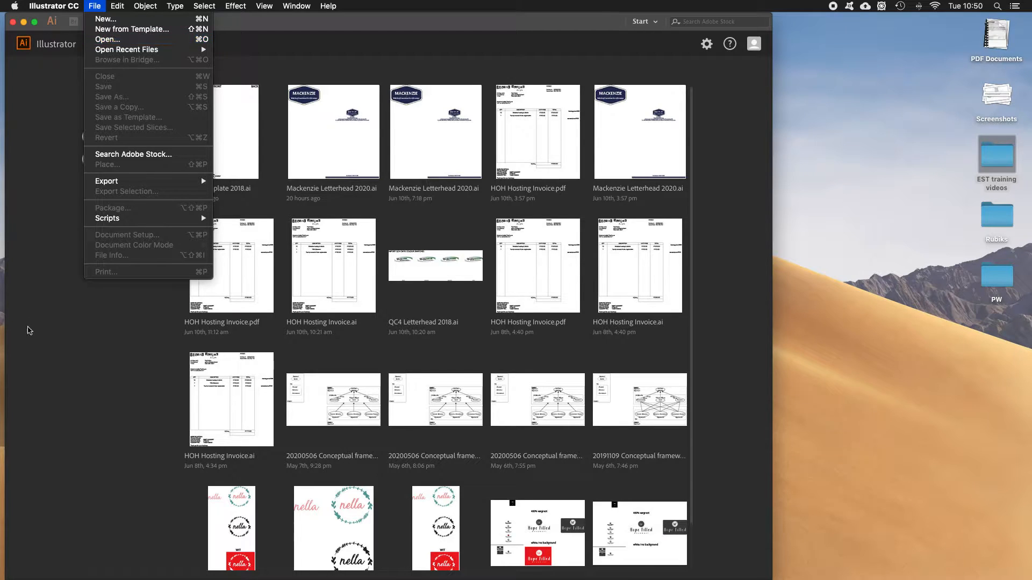
{"action": "left_click", "coordinate": [269, 197]}
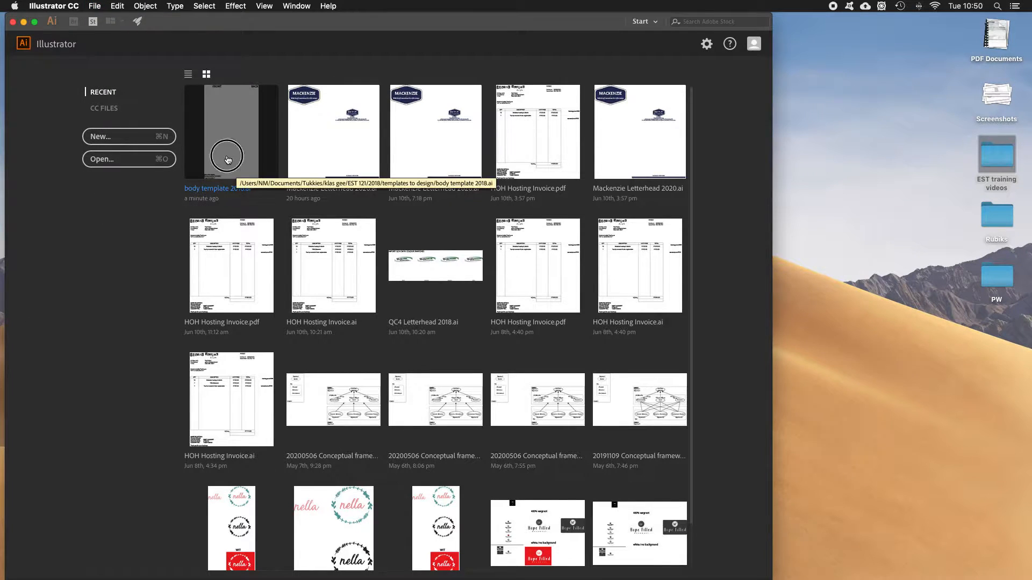
{"action": "left_click", "coordinate": [234, 172]}
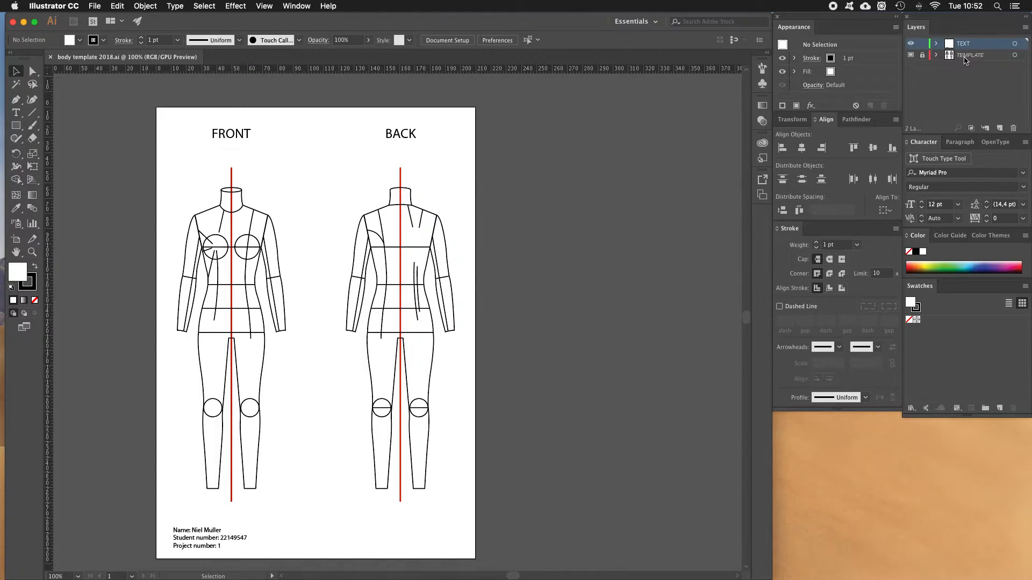
Examine the TEXT and TEMPLATE layers, selecting the BACK heading and the student details text to check what is editable.
{"action": "left_click", "coordinate": [923, 56]}
{"action": "left_click", "coordinate": [923, 56]}
{"action": "left_click", "coordinate": [401, 134]}
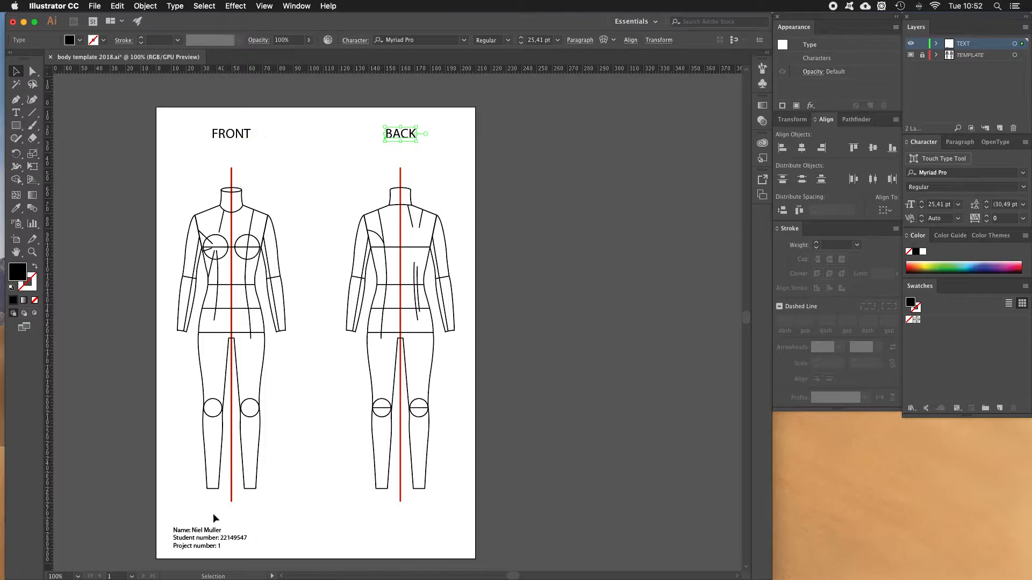
{"action": "left_click", "coordinate": [211, 543]}
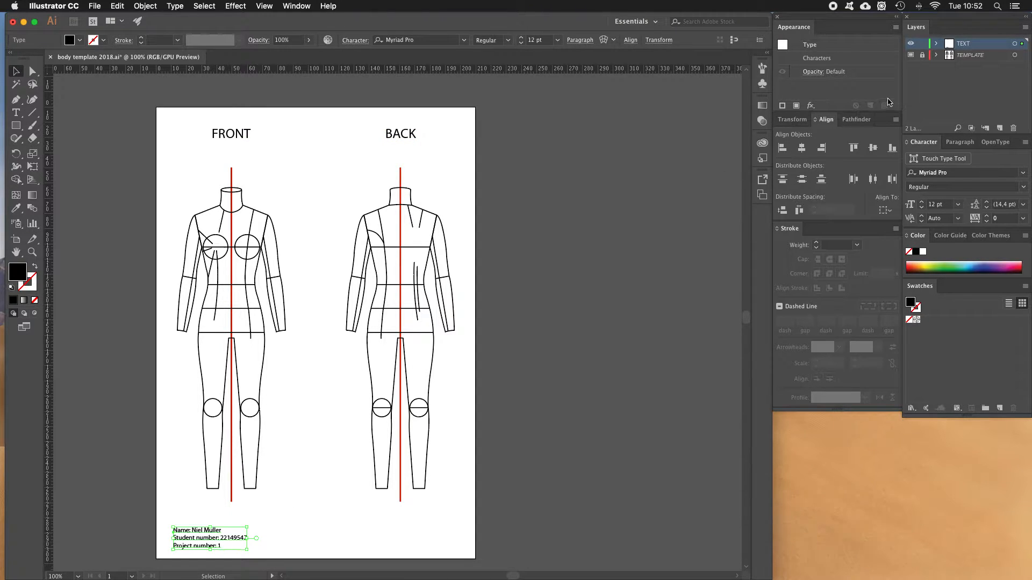
{"action": "left_click", "coordinate": [990, 56]}
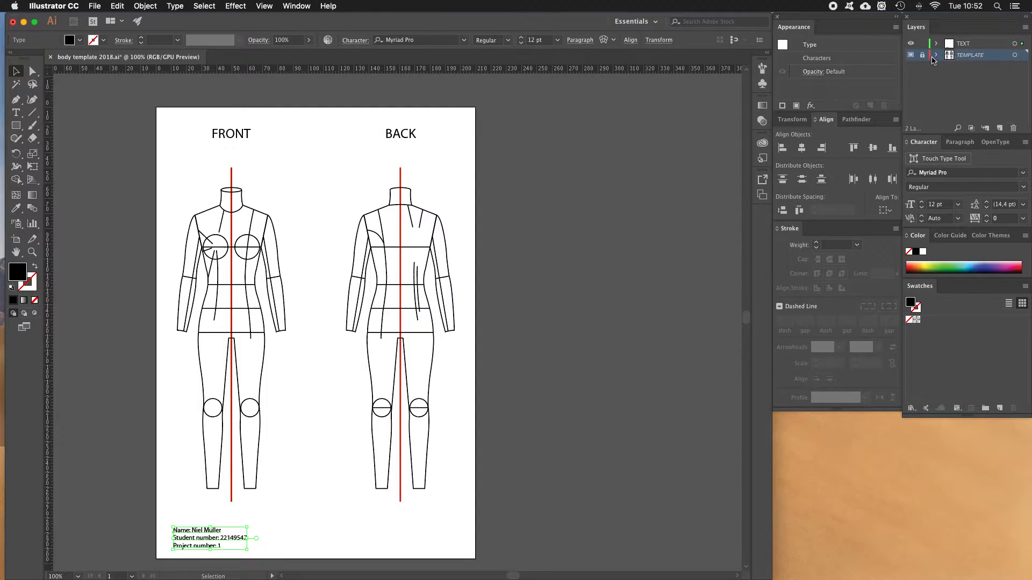
{"action": "left_click", "coordinate": [436, 240]}
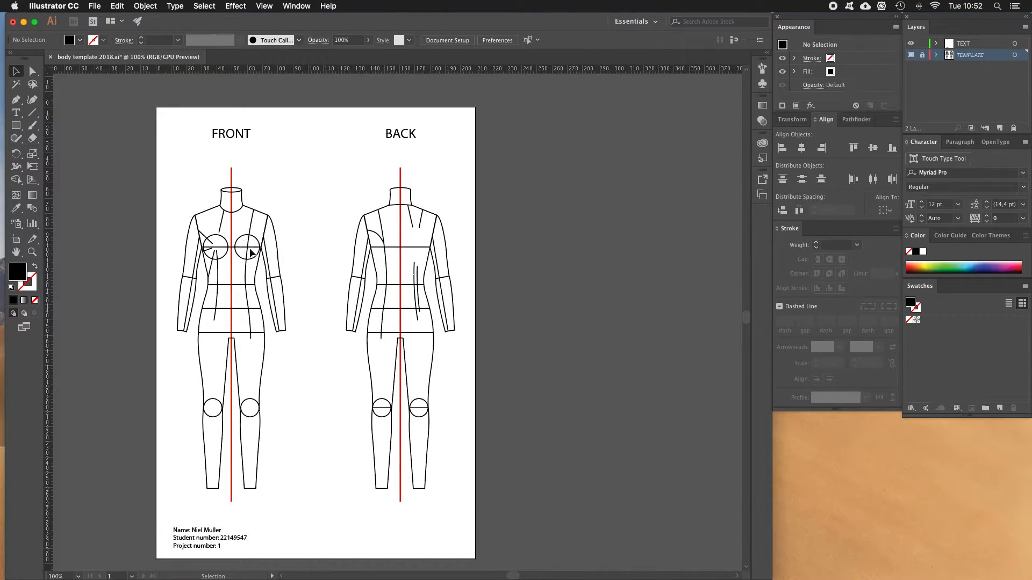
Create a new layer above the TEXT layer and name it shirt.
{"action": "left_click", "coordinate": [986, 47]}
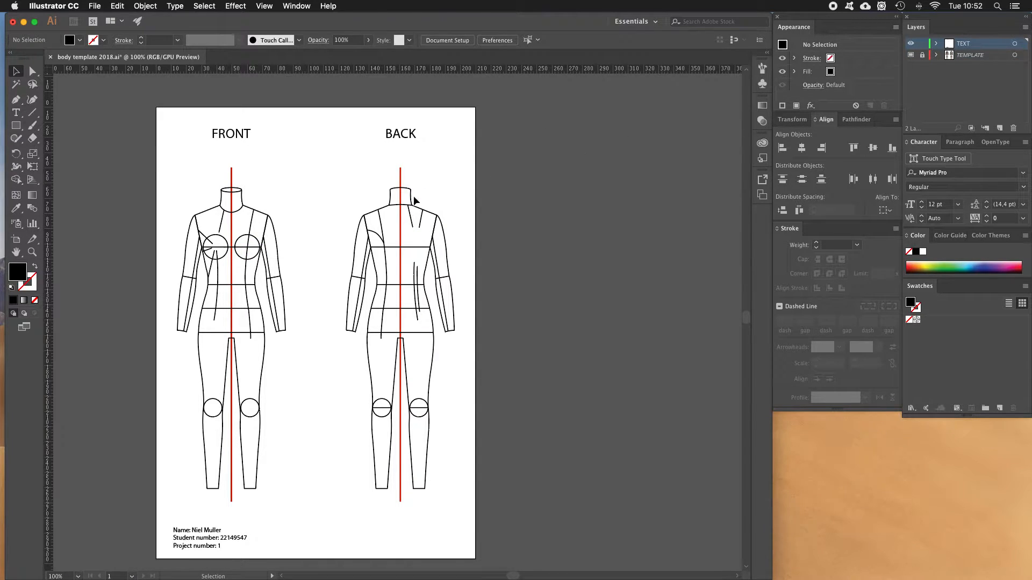
{"action": "key", "text": "z"}
{"action": "left_click", "coordinate": [243, 230]}
{"action": "left_click", "coordinate": [418, 304]}
{"action": "left_click", "coordinate": [406, 336]}
{"action": "left_click_drag", "start_coordinate": [403, 341], "coordinate": [416, 205]}
{"action": "key", "text": "v"}
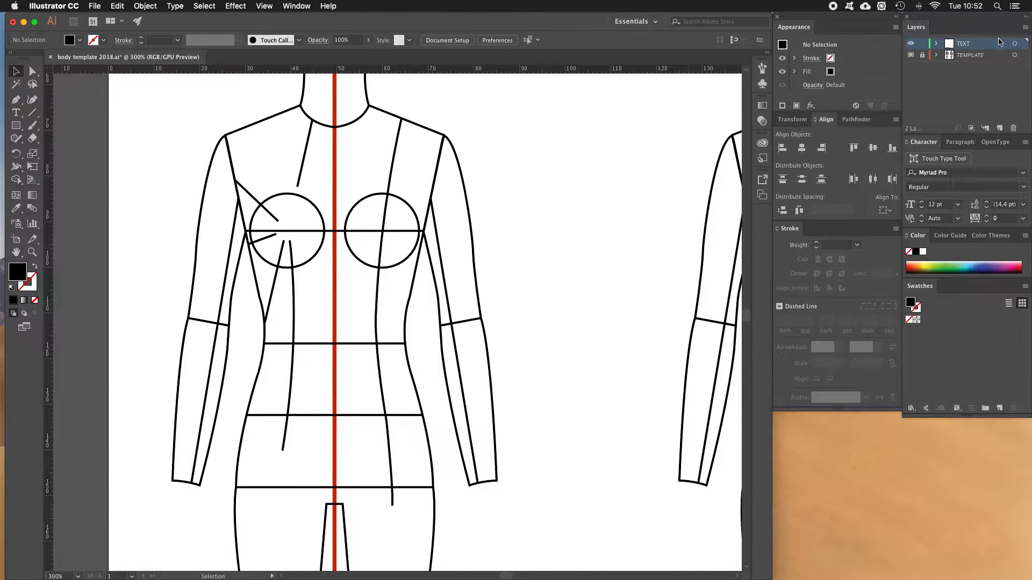
{"action": "left_click", "coordinate": [999, 129]}
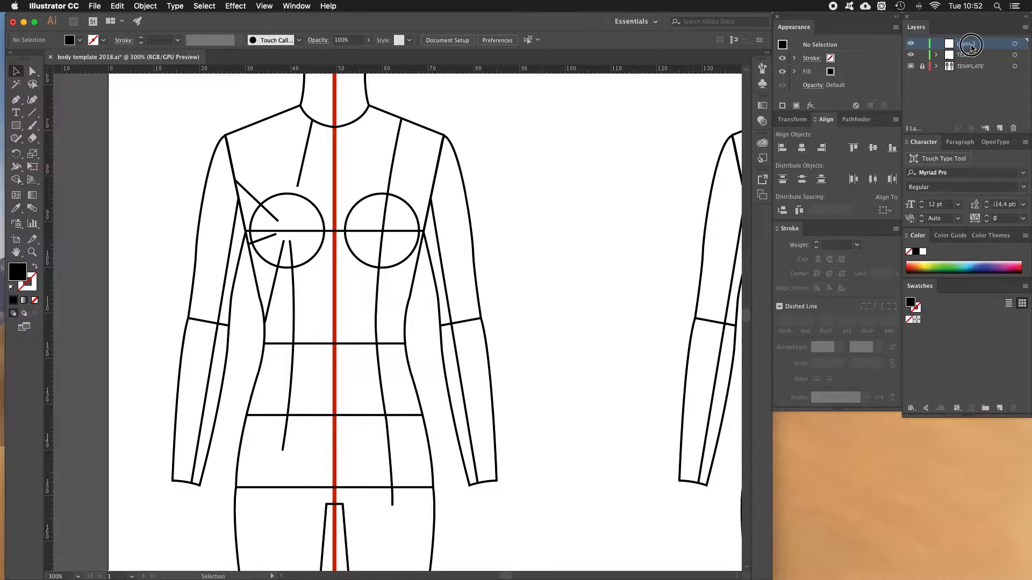
{"action": "double_click", "coordinate": [971, 47]}
{"action": "type", "text": "sh"}
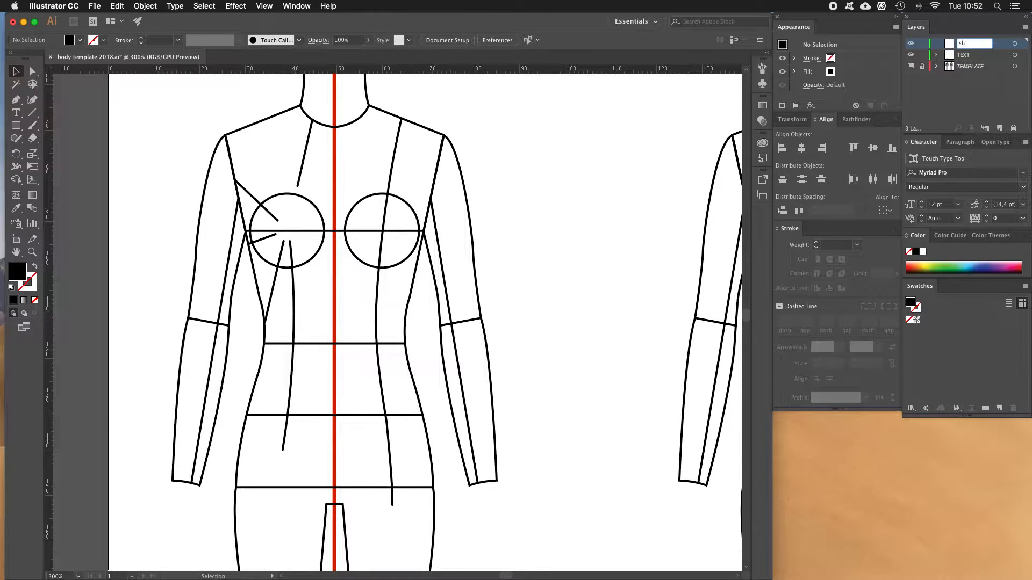
{"action": "type", "text": "irt"}
{"action": "key", "text": "Return"}
Set the shirt layer's identification color to Cyan.
{"action": "double_click", "coordinate": [932, 47]}
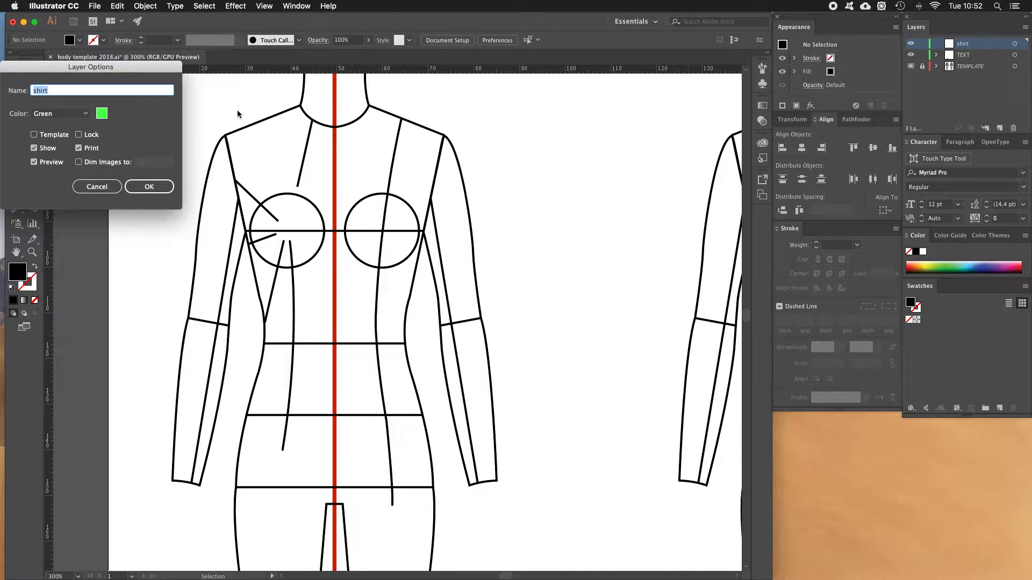
{"action": "left_click", "coordinate": [79, 115]}
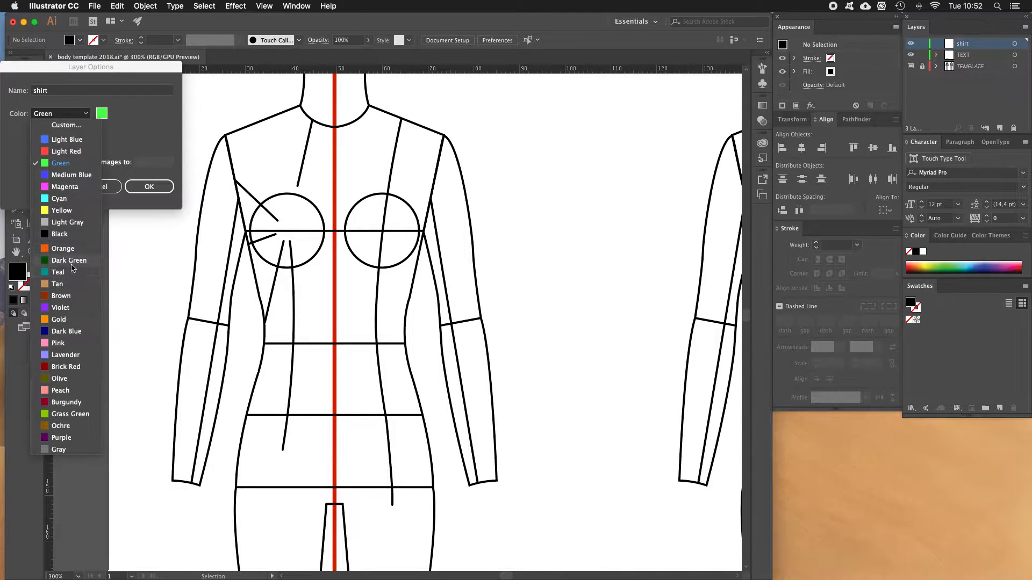
{"action": "left_click", "coordinate": [72, 199]}
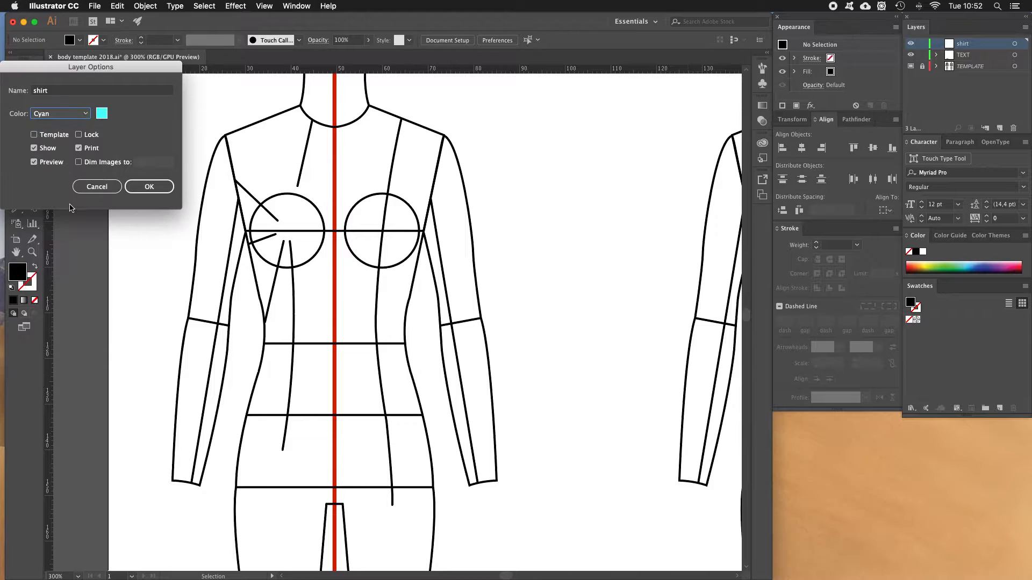
{"action": "left_click", "coordinate": [148, 188]}
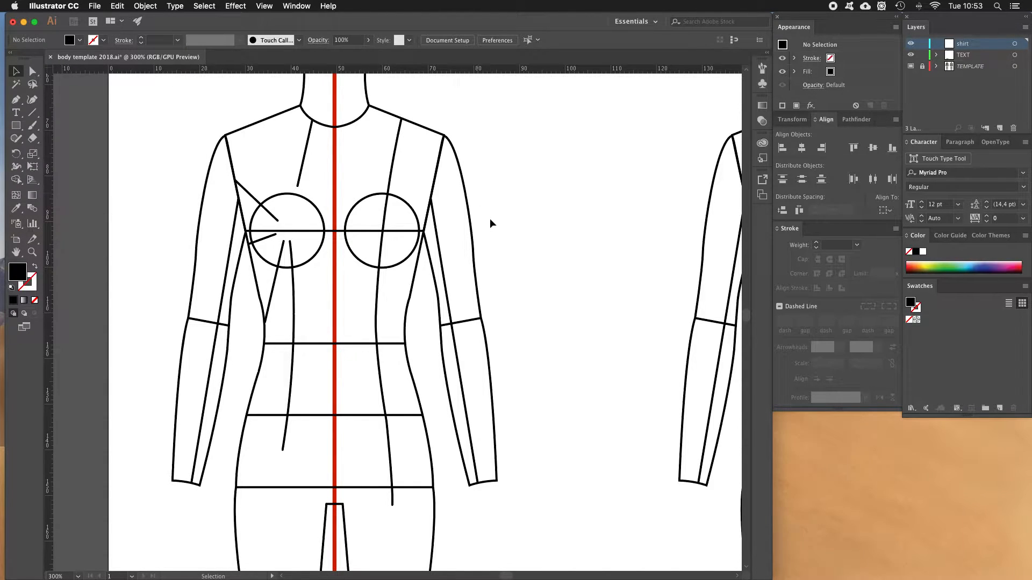
Examine the front and back body figures and their center lines from neck to hips.
{"action": "scroll", "coordinate": [491, 218], "scroll_direction": "up", "scroll_amount": 5}
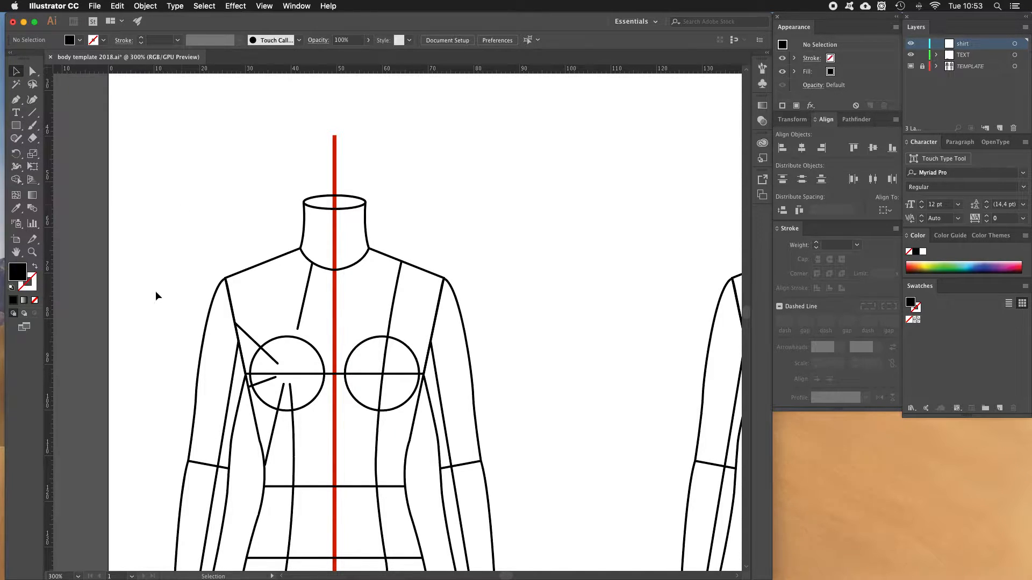
{"action": "scroll", "coordinate": [156, 292], "scroll_direction": "down", "scroll_amount": 5}
{"action": "scroll", "coordinate": [156, 291], "scroll_direction": "up", "scroll_amount": 1}
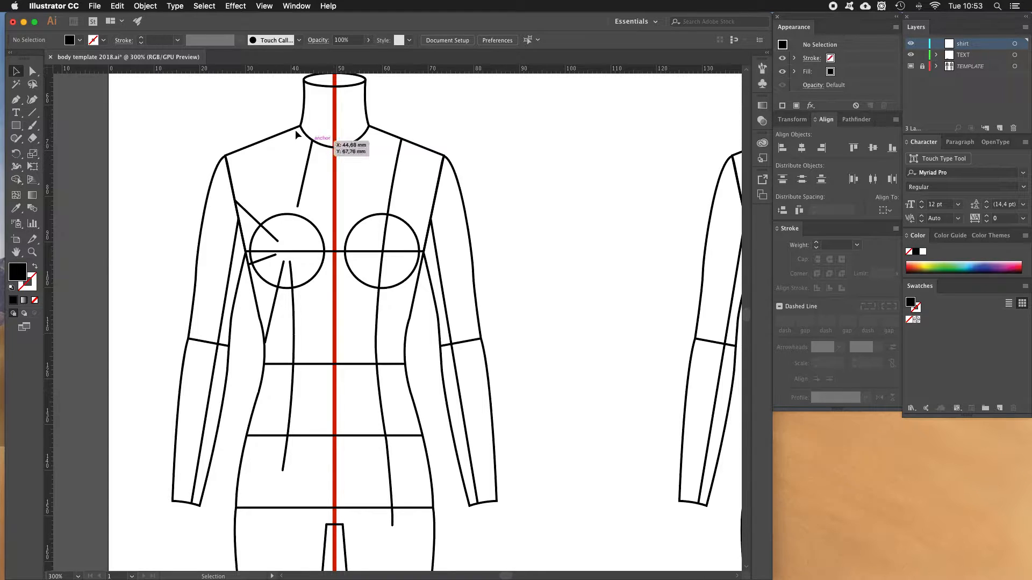
{"action": "scroll", "coordinate": [359, 203], "scroll_direction": "up", "scroll_amount": 5}
{"action": "scroll", "coordinate": [334, 157], "scroll_direction": "down", "scroll_amount": 17}
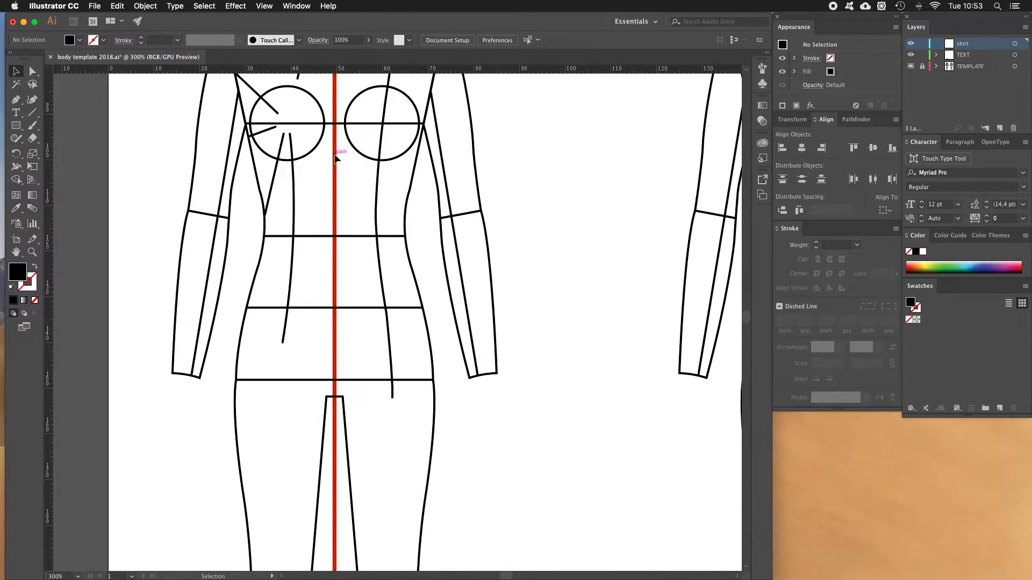
{"action": "scroll", "coordinate": [334, 158], "scroll_direction": "up", "scroll_amount": 15}
{"action": "scroll", "coordinate": [335, 157], "scroll_direction": "up", "scroll_amount": 5}
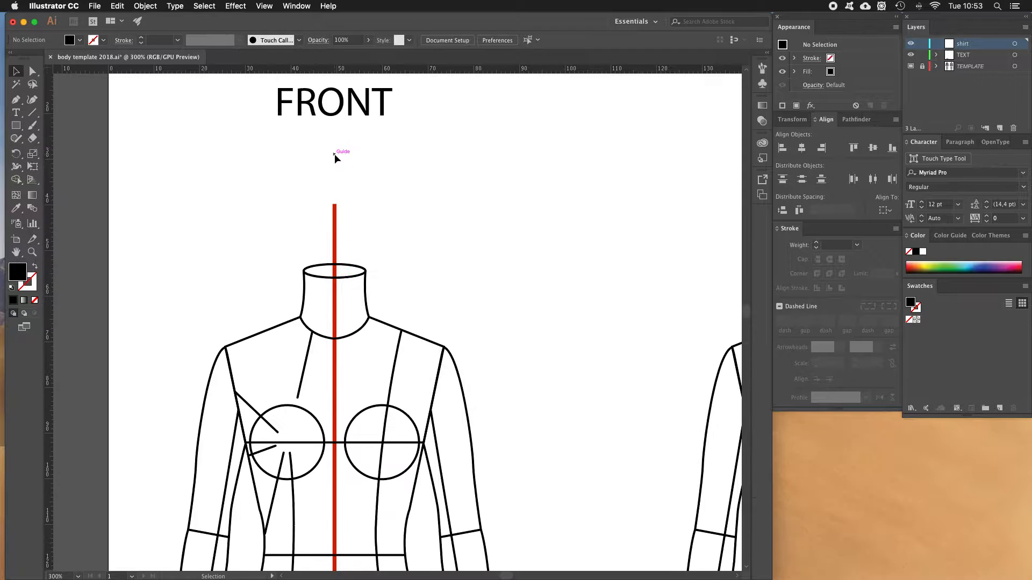
{"action": "scroll", "coordinate": [336, 155], "scroll_direction": "right", "scroll_amount": 6}
{"action": "scroll", "coordinate": [337, 153], "scroll_direction": "right", "scroll_amount": 12}
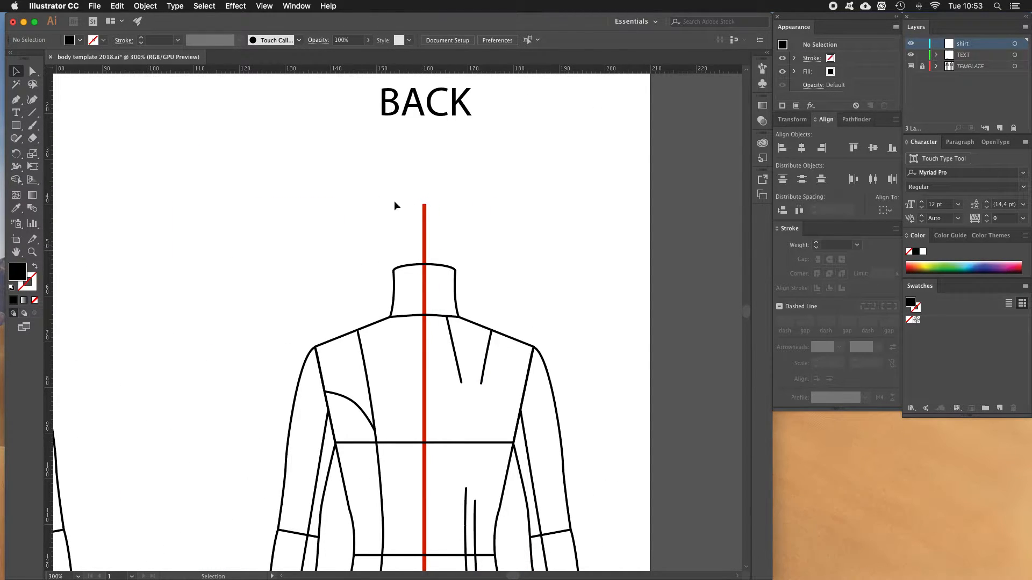
{"action": "scroll", "coordinate": [389, 205], "scroll_direction": "left", "scroll_amount": 12}
{"action": "scroll", "coordinate": [391, 205], "scroll_direction": "left", "scroll_amount": 4}
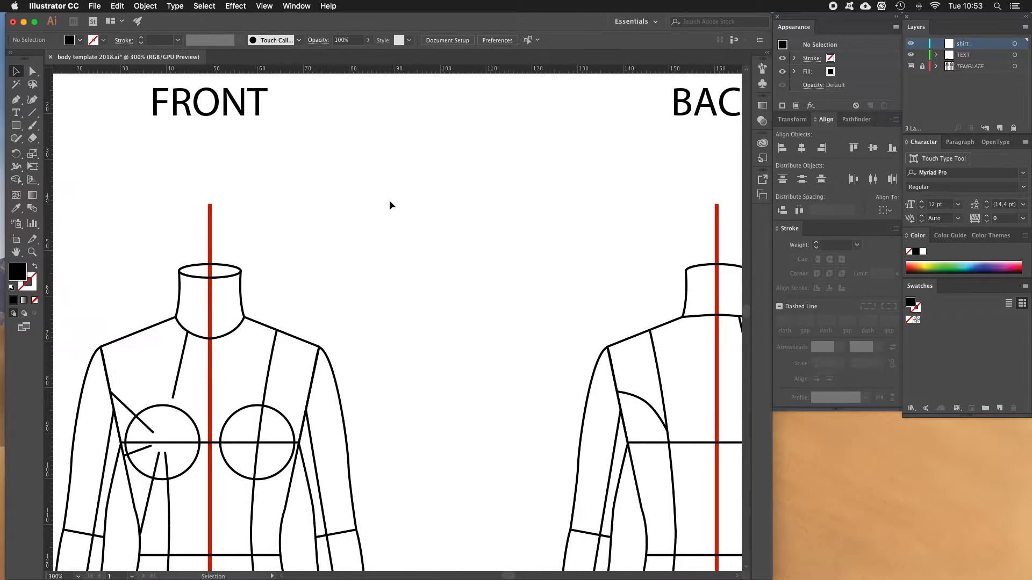
{"action": "scroll", "coordinate": [218, 194], "scroll_direction": "left", "scroll_amount": 2}
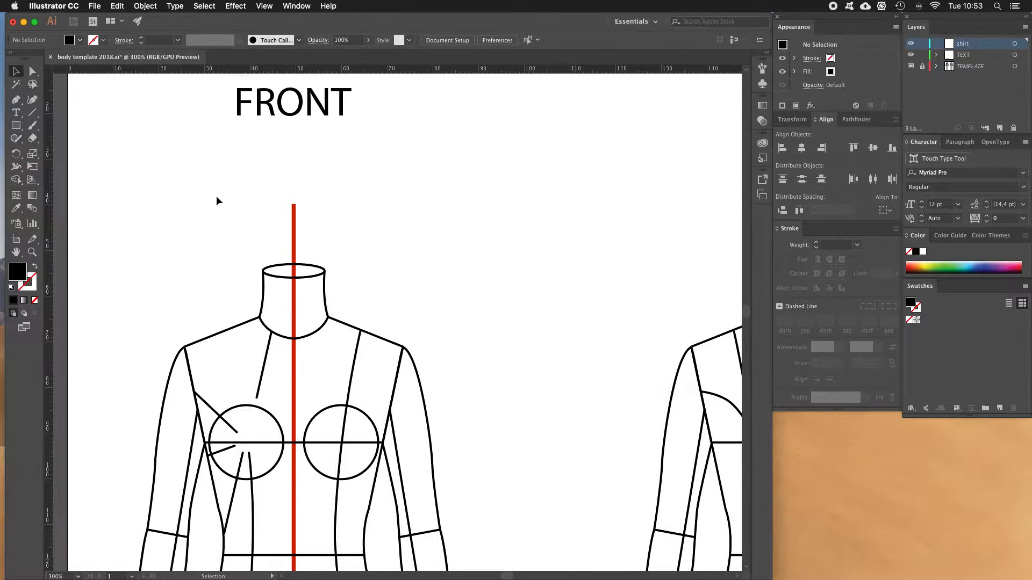
{"action": "scroll", "coordinate": [179, 210], "scroll_direction": "down", "scroll_amount": 2}
{"action": "scroll", "coordinate": [179, 210], "scroll_direction": "down", "scroll_amount": 4}
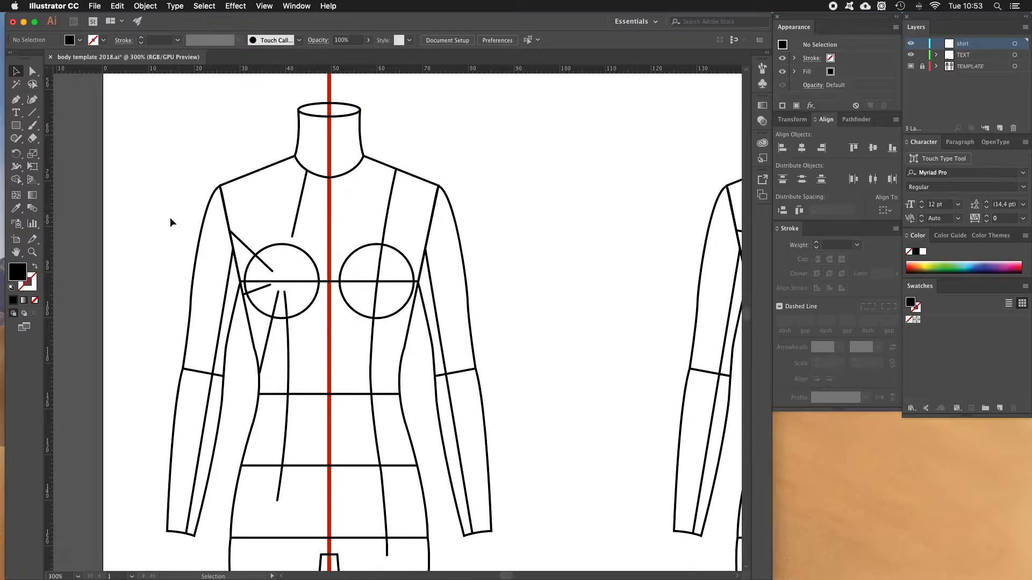
Activate the Pen tool and set the drawing colors to no fill with a black 1 pt stroke.
{"action": "key", "text": "p"}
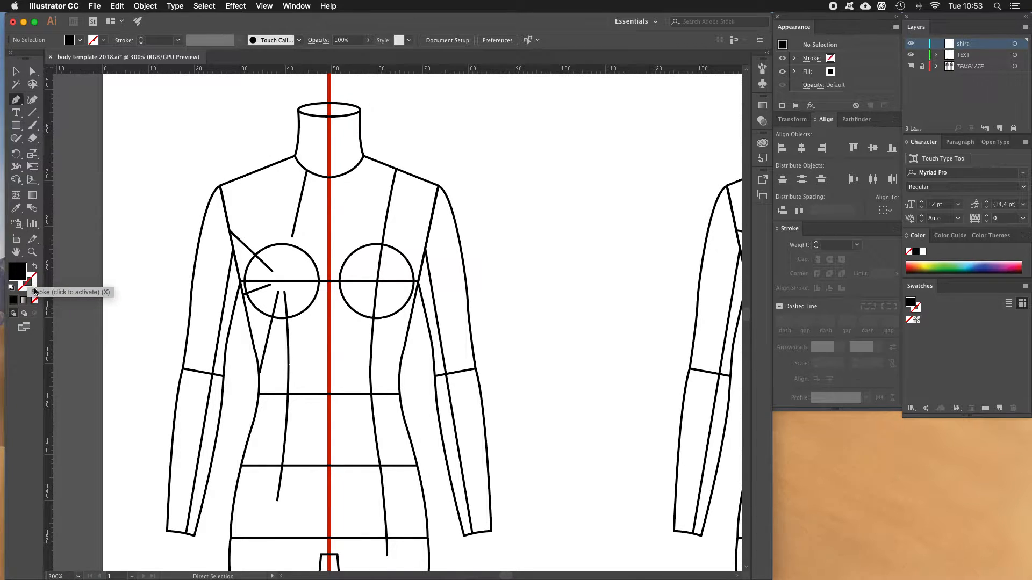
{"action": "left_click", "coordinate": [31, 278]}
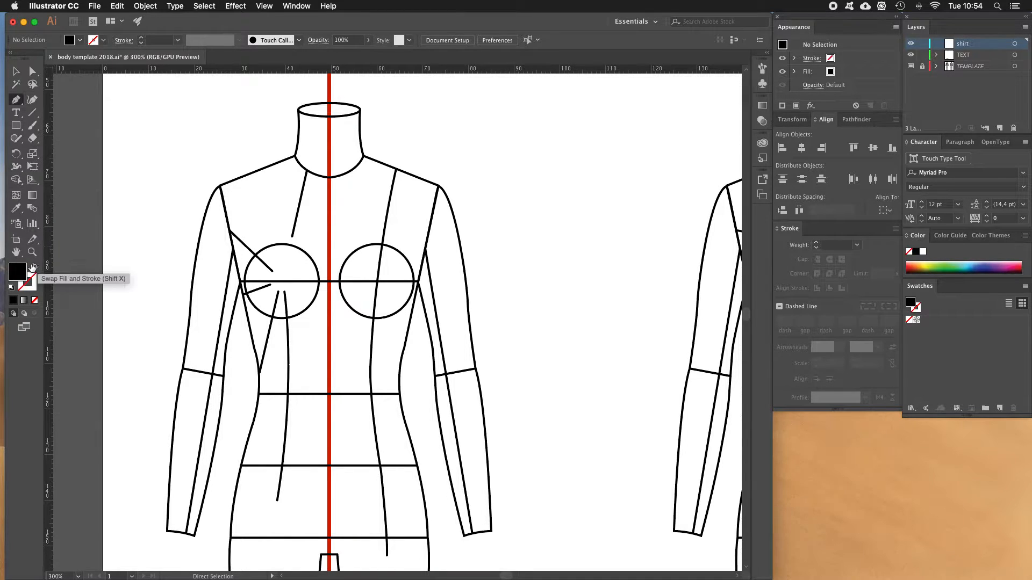
{"action": "left_click", "coordinate": [35, 304]}
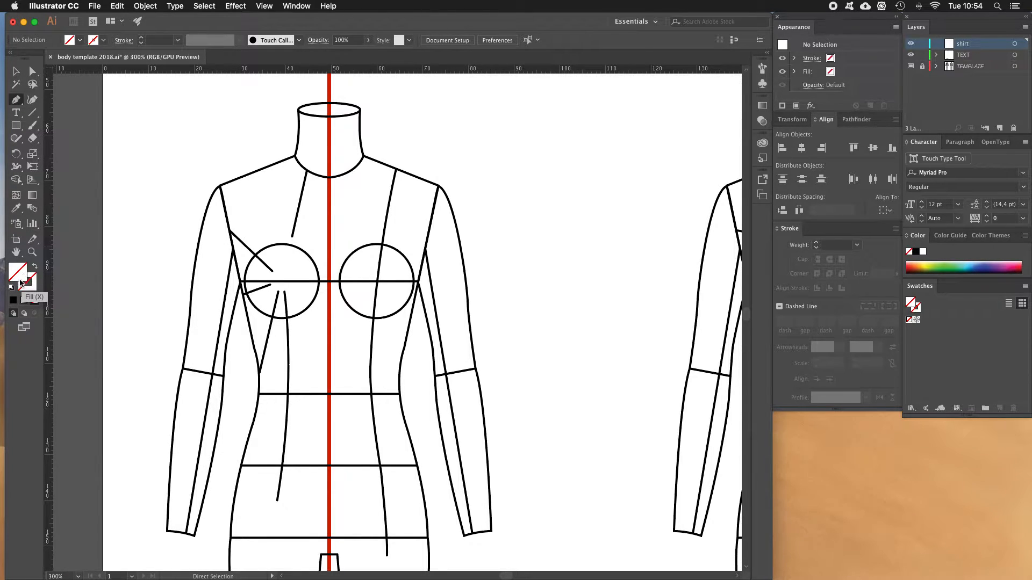
{"action": "left_click", "coordinate": [11, 288]}
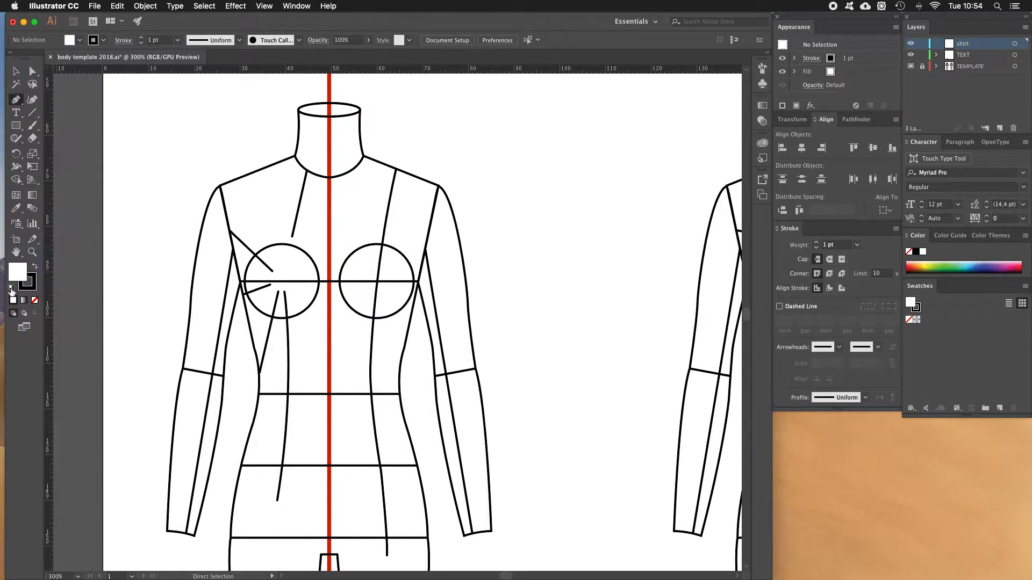
{"action": "left_click", "coordinate": [35, 267]}
{"action": "left_click", "coordinate": [35, 267]}
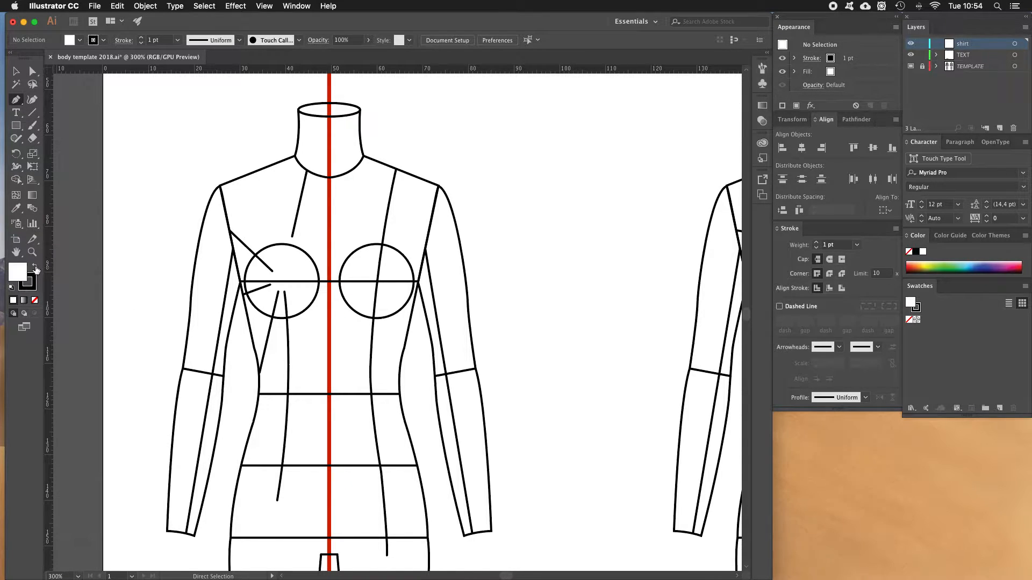
{"action": "left_click", "coordinate": [35, 267]}
{"action": "left_click", "coordinate": [34, 268]}
{"action": "left_click", "coordinate": [34, 300]}
{"action": "left_click", "coordinate": [31, 287]}
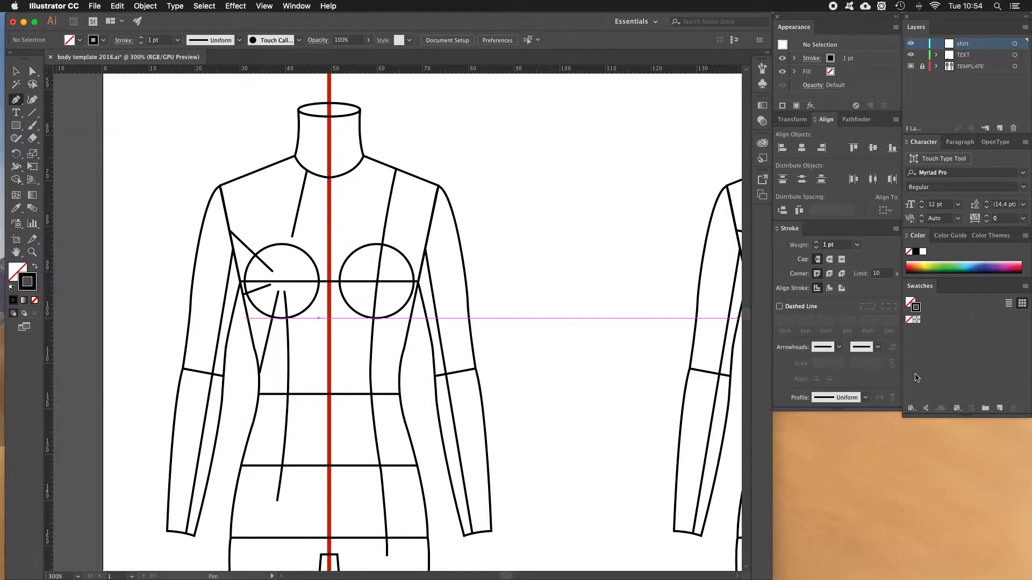
Open the Web swatch library, dock it beneath the document swatches and browse its colors.
{"action": "left_click", "coordinate": [1025, 286]}
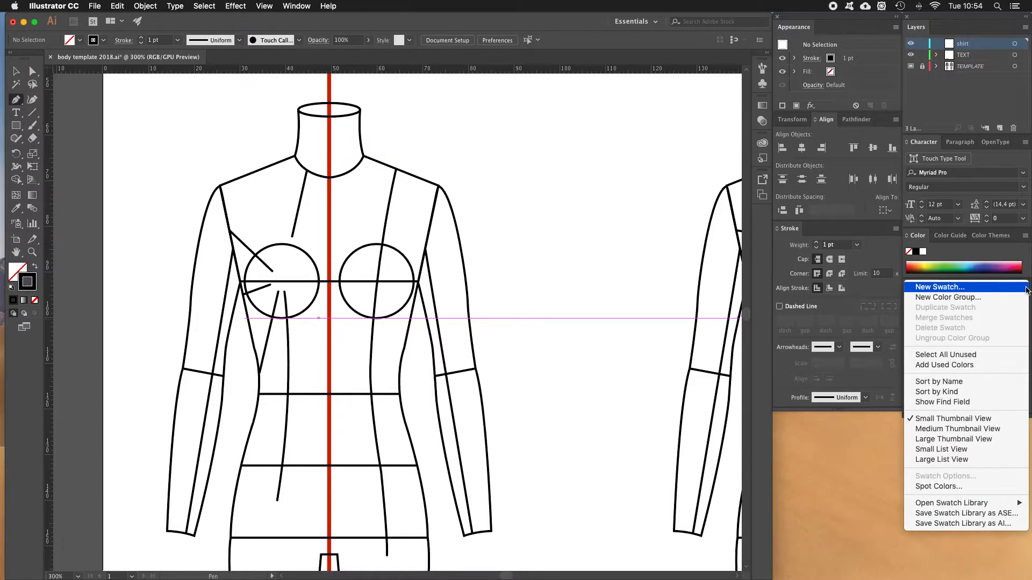
{"action": "mouse_move", "coordinate": [977, 504]}
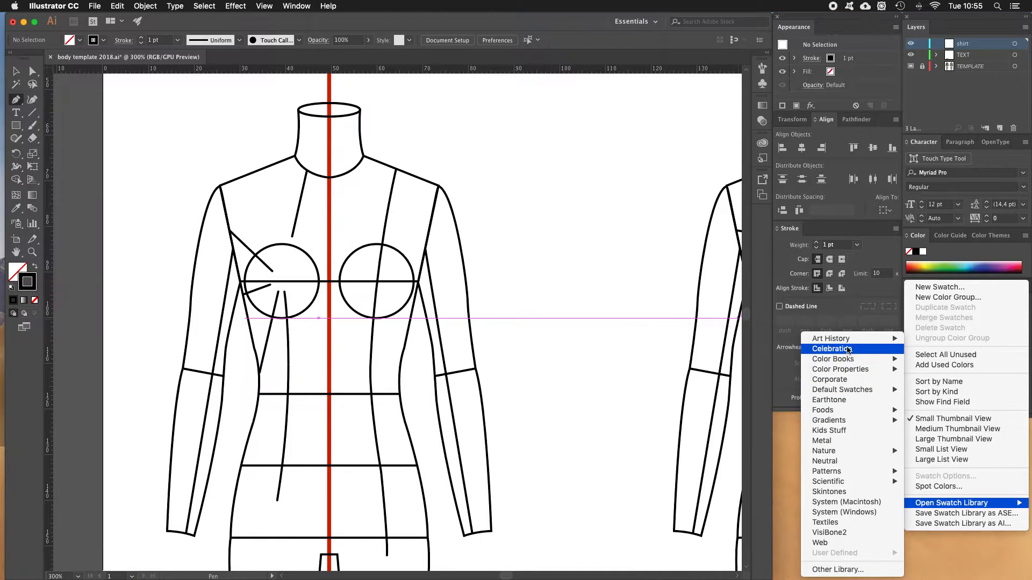
{"action": "mouse_move", "coordinate": [848, 339]}
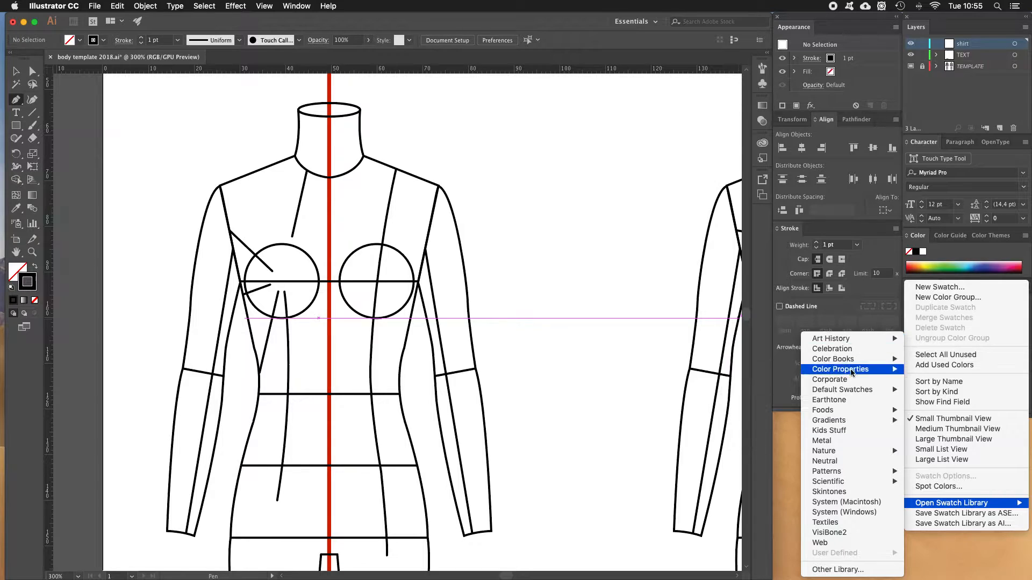
{"action": "left_click", "coordinate": [832, 544]}
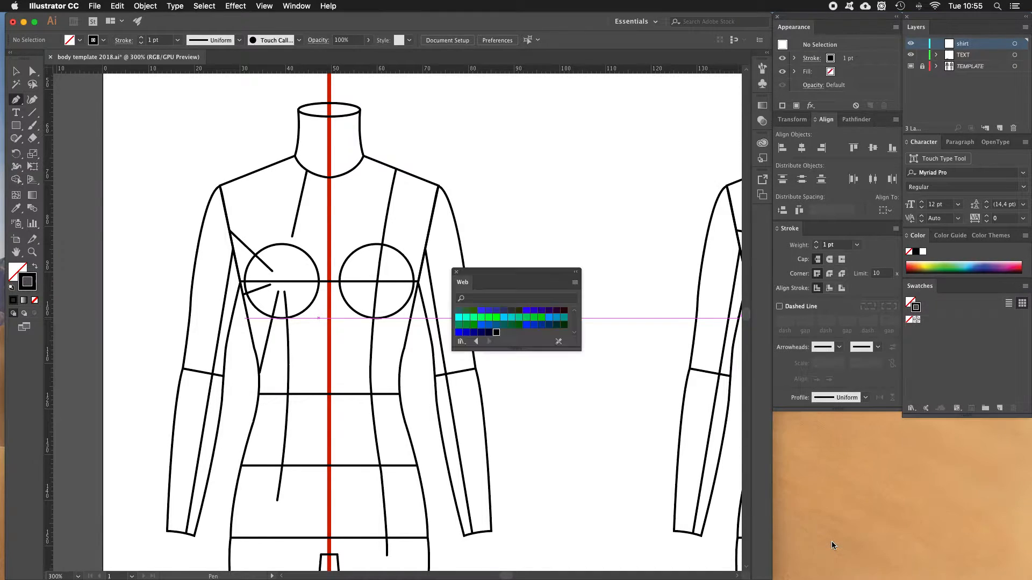
{"action": "left_click_drag", "start_coordinate": [533, 276], "coordinate": [986, 420]}
{"action": "scroll", "coordinate": [953, 456], "scroll_direction": "up", "scroll_amount": 5}
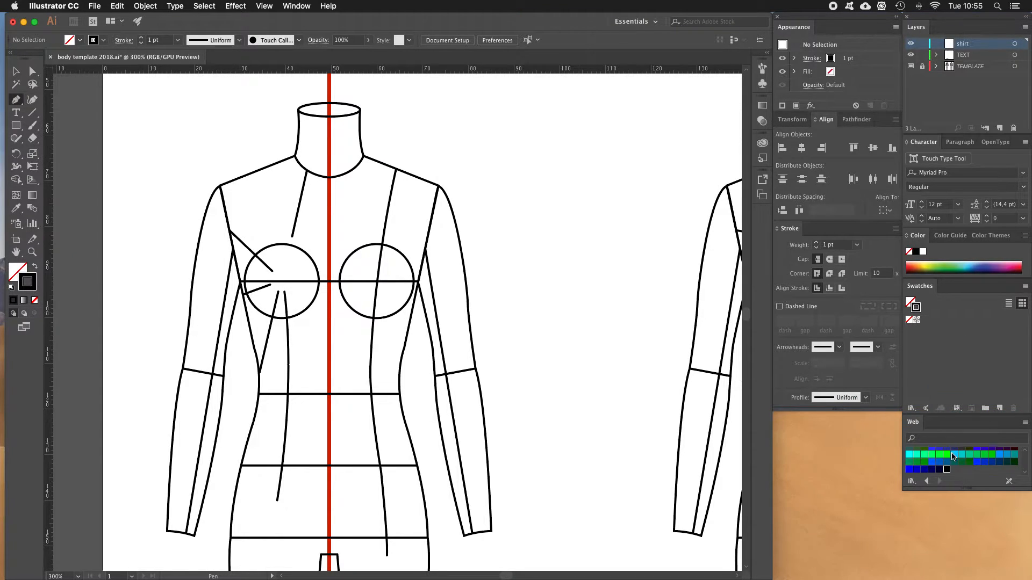
{"action": "scroll", "coordinate": [953, 456], "scroll_direction": "down", "scroll_amount": 5}
{"action": "scroll", "coordinate": [952, 456], "scroll_direction": "up", "scroll_amount": 5}
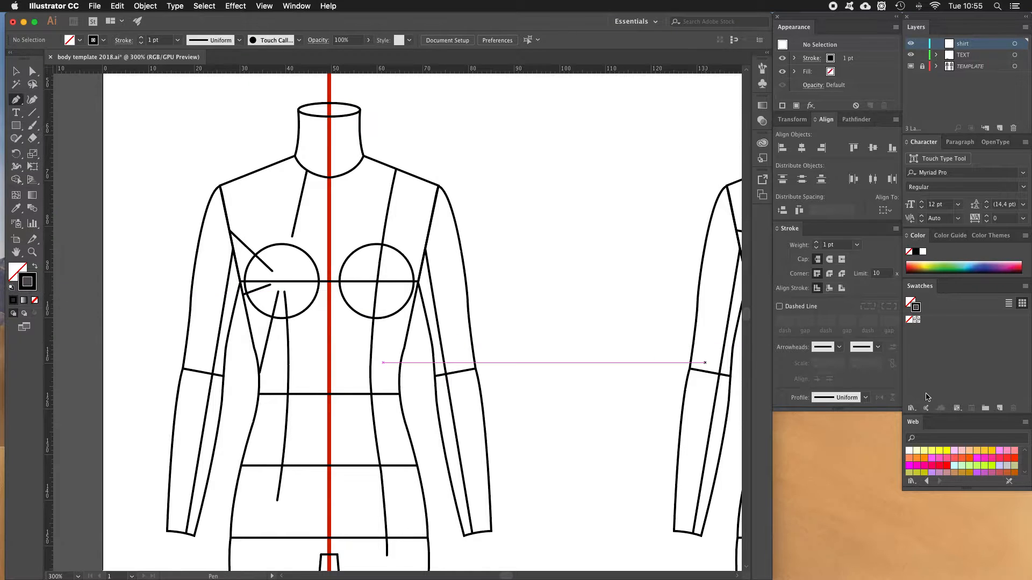
Set the stroke to bright pink and trace the left half of the neckline as one curve from the center line to the shoulder.
{"action": "left_click", "coordinate": [985, 459]}
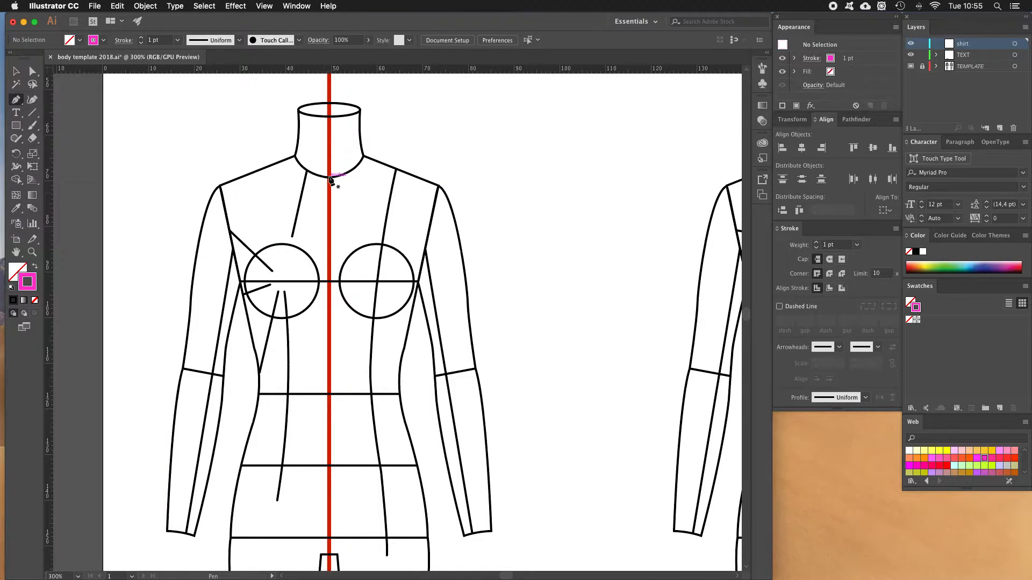
{"action": "key", "text": "z"}
{"action": "left_click", "coordinate": [329, 214]}
{"action": "left_click", "coordinate": [395, 297]}
{"action": "left_click", "coordinate": [406, 323]}
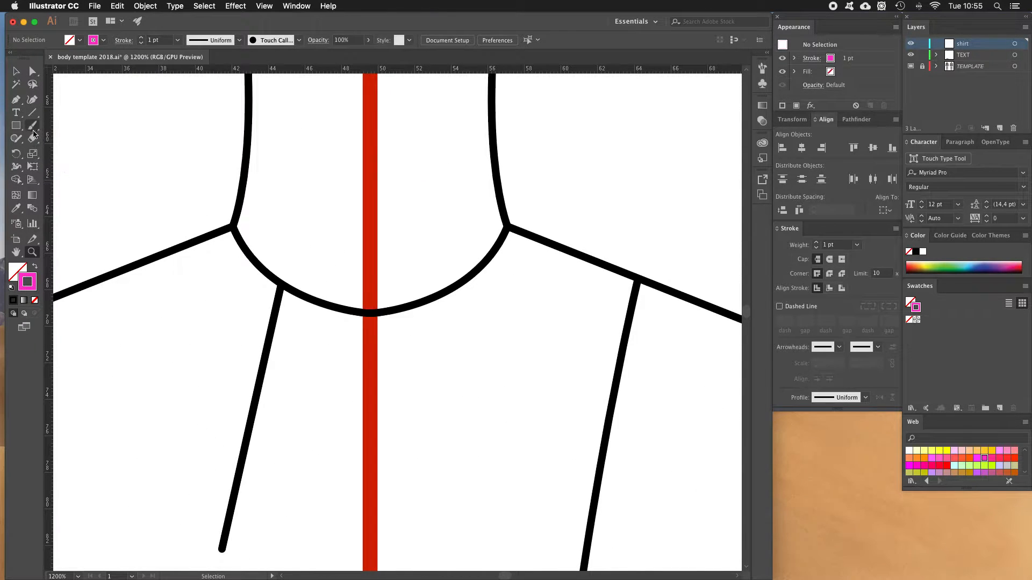
{"action": "left_click", "coordinate": [18, 104]}
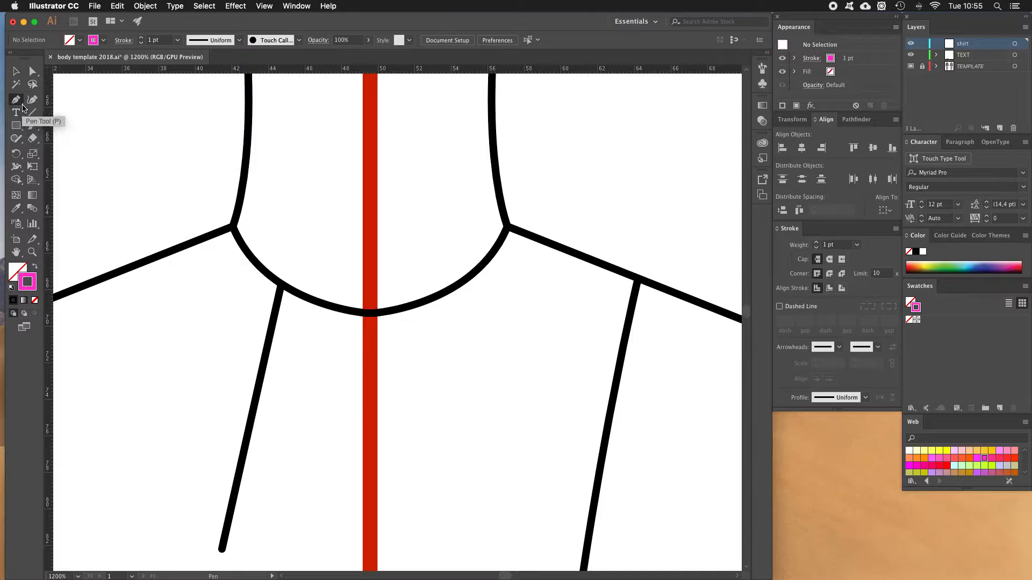
{"action": "left_click", "coordinate": [371, 314]}
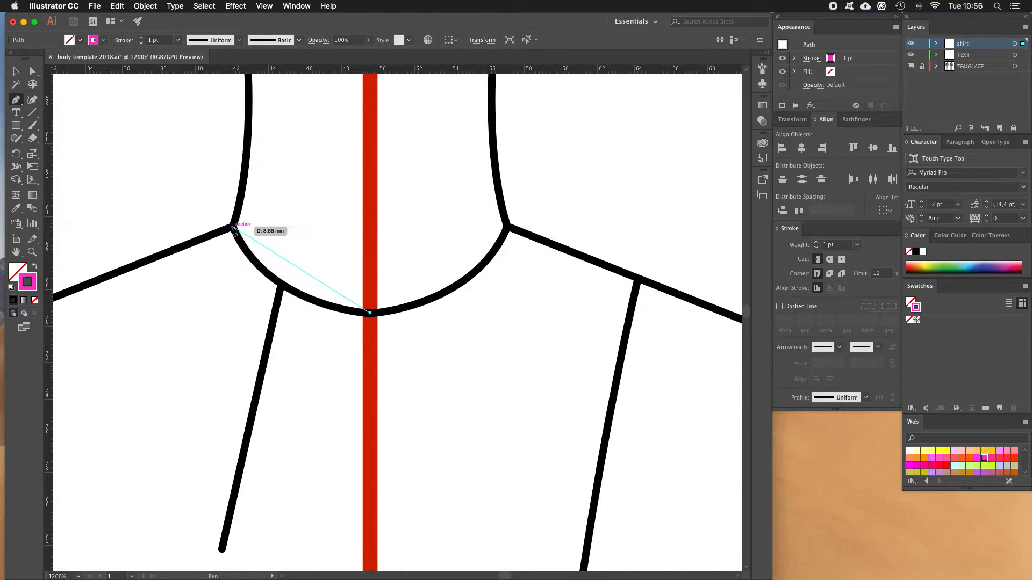
{"action": "left_click_drag", "start_coordinate": [232, 228], "coordinate": [196, 145]}
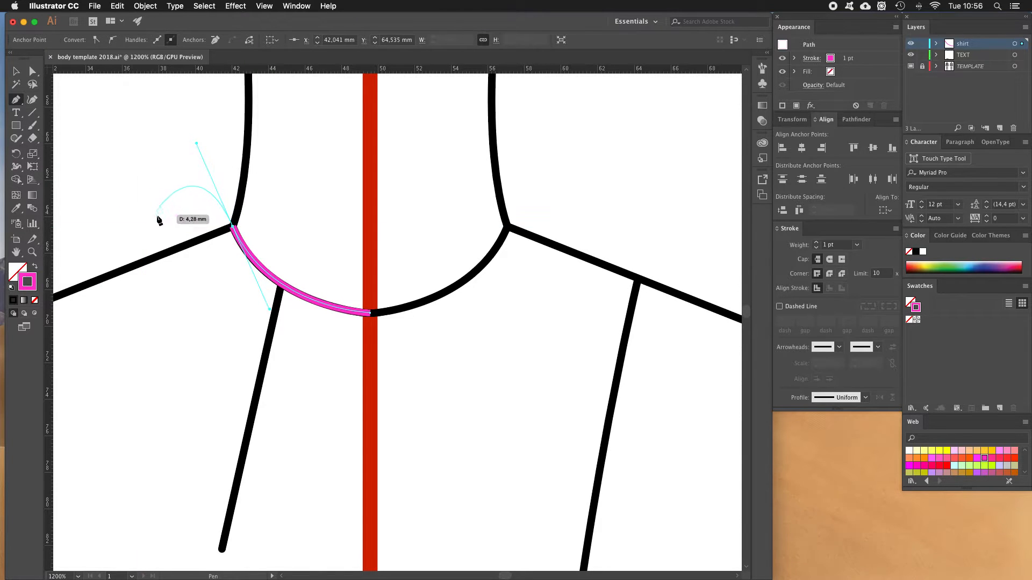
Continue the path with a straight shoulder seam about 17.7 mm long, from the neck point to the shoulder tip.
{"action": "left_click_drag", "start_coordinate": [234, 229], "coordinate": [458, 181]}
{"action": "key", "text": "space"}
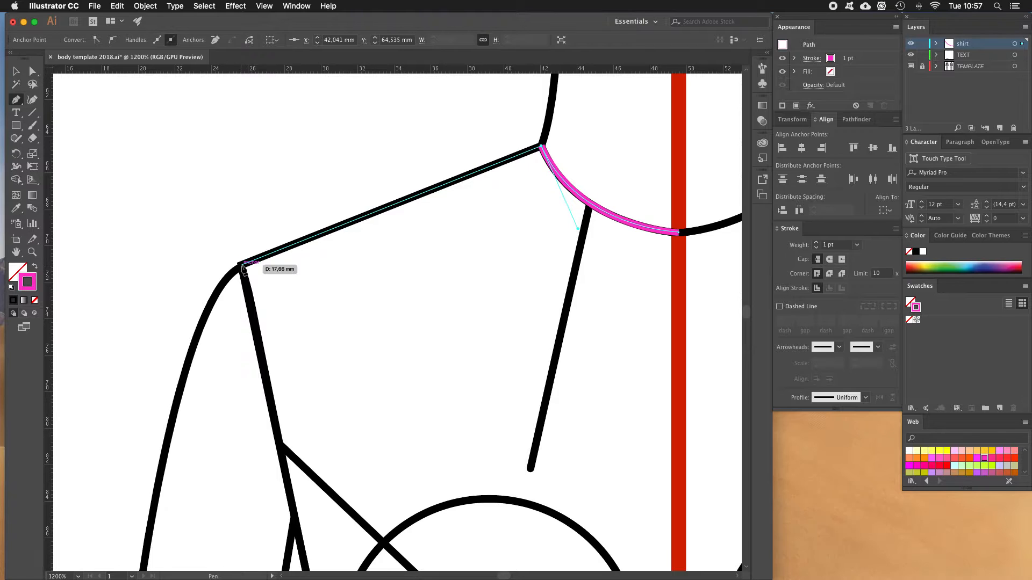
{"action": "left_click", "coordinate": [240, 265]}
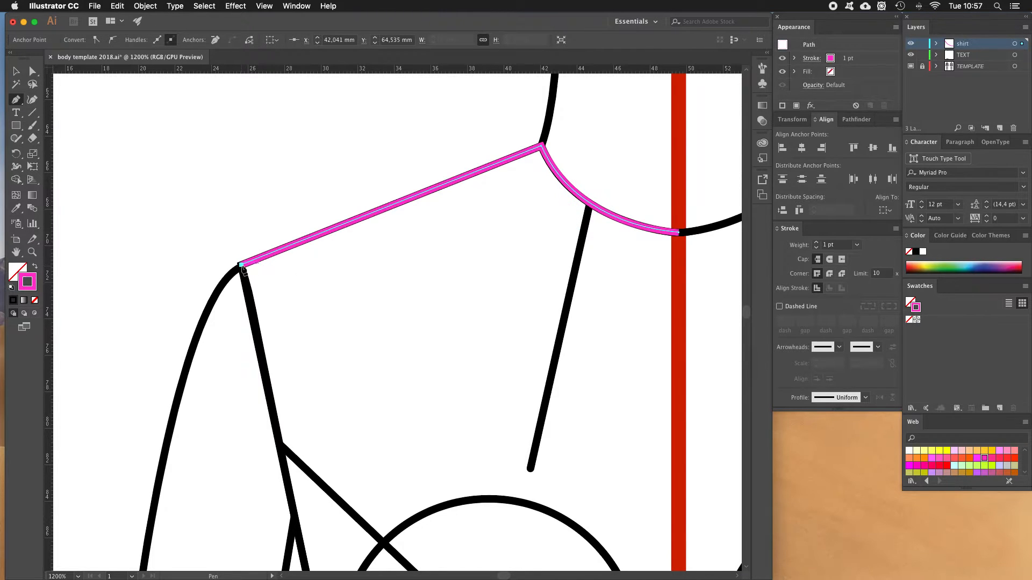
Continue the path straight down the armhole and side line for about 36 mm, ending just above the waist curve.
{"action": "left_click_drag", "start_coordinate": [264, 366], "coordinate": [251, 222]}
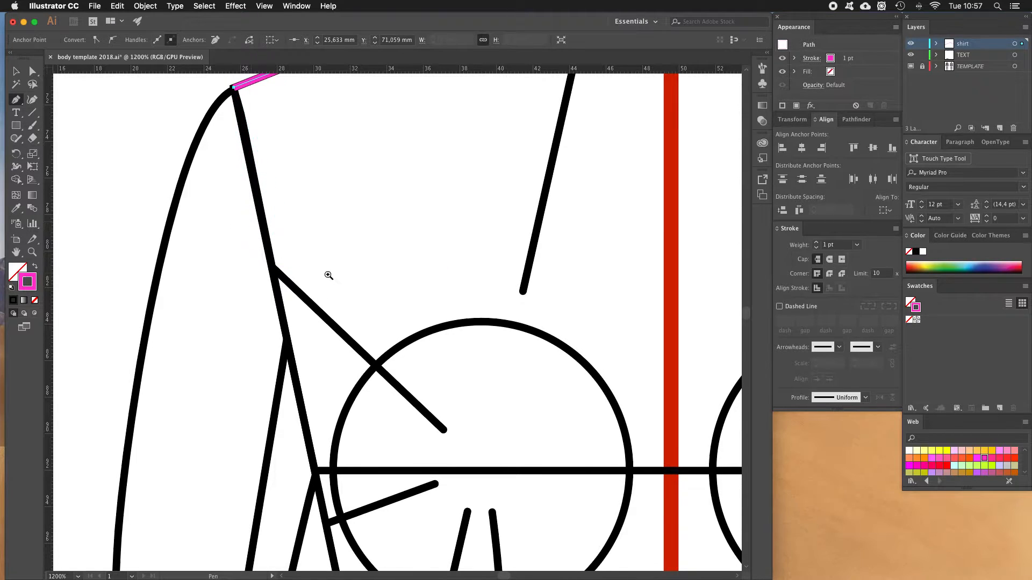
{"action": "key", "text": "z"}
{"action": "left_click", "coordinate": [341, 290], "text": "alt"}
{"action": "left_click", "coordinate": [357, 309], "text": "alt"}
{"action": "left_click_drag", "start_coordinate": [359, 316], "coordinate": [279, 281]}
{"action": "key", "text": "p"}
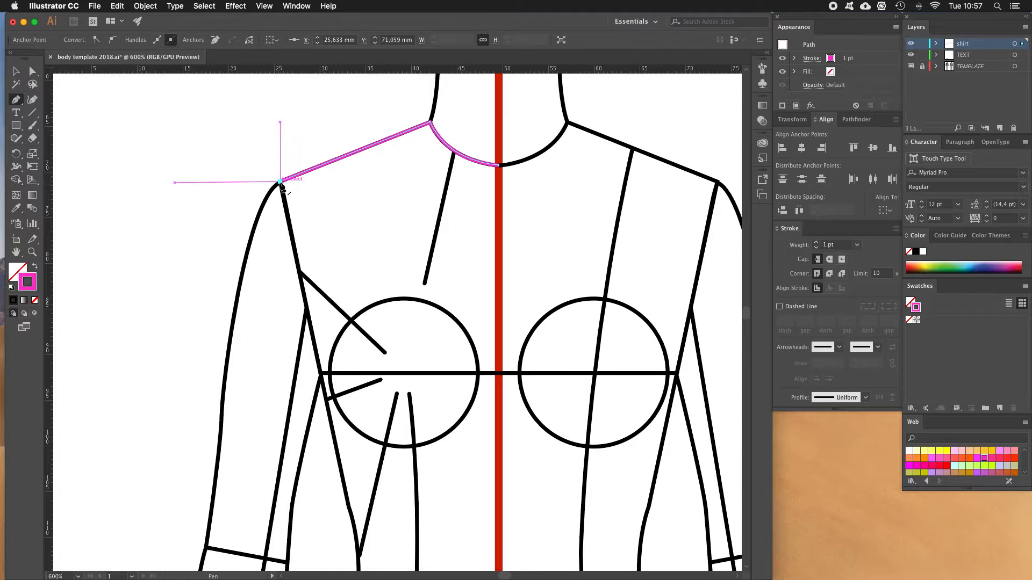
{"action": "left_click", "coordinate": [280, 182]}
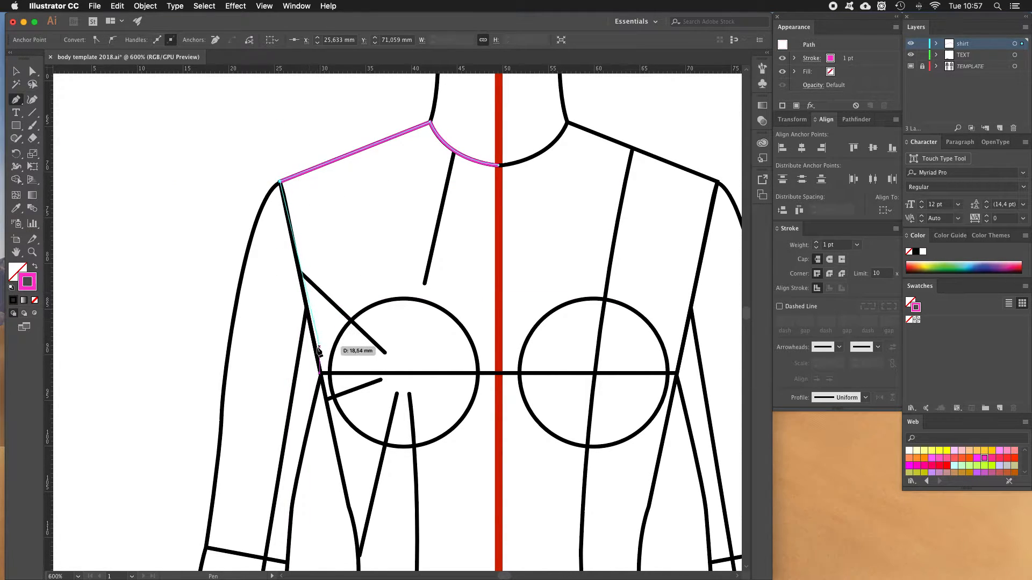
{"action": "scroll", "coordinate": [319, 350], "scroll_direction": "down", "scroll_amount": 5}
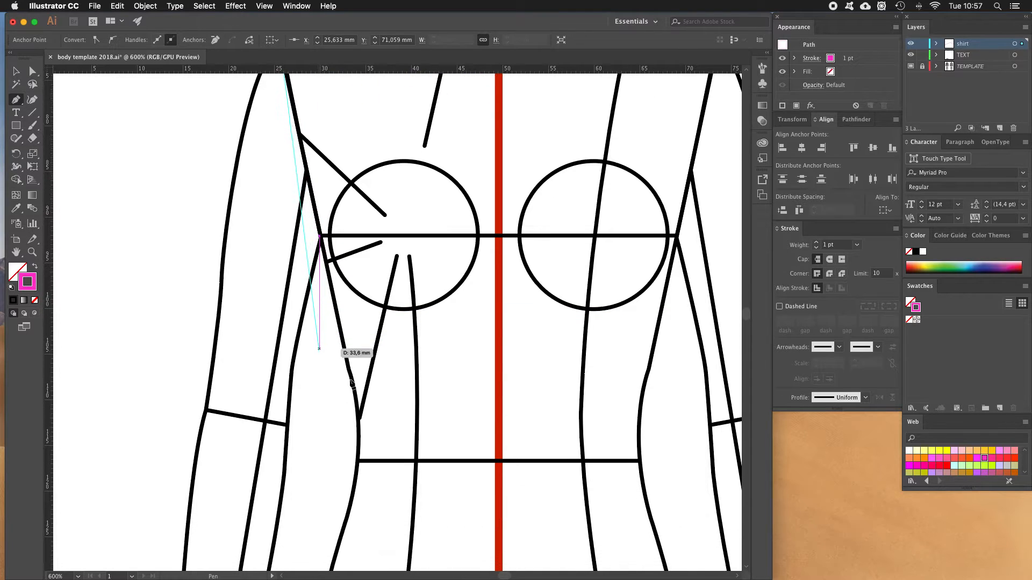
{"action": "scroll", "coordinate": [350, 384], "scroll_direction": "up", "scroll_amount": 3}
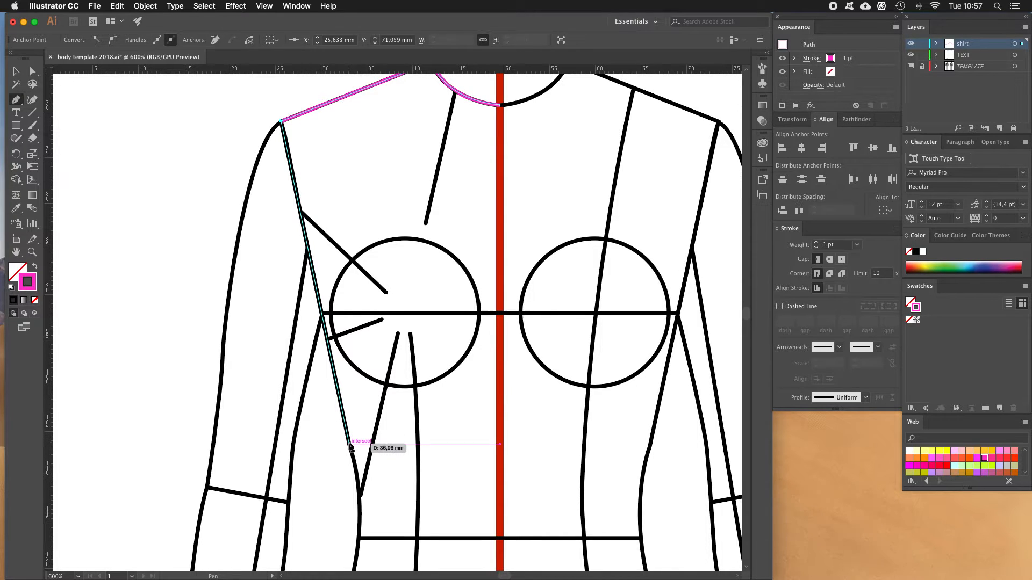
{"action": "left_click", "coordinate": [350, 444]}
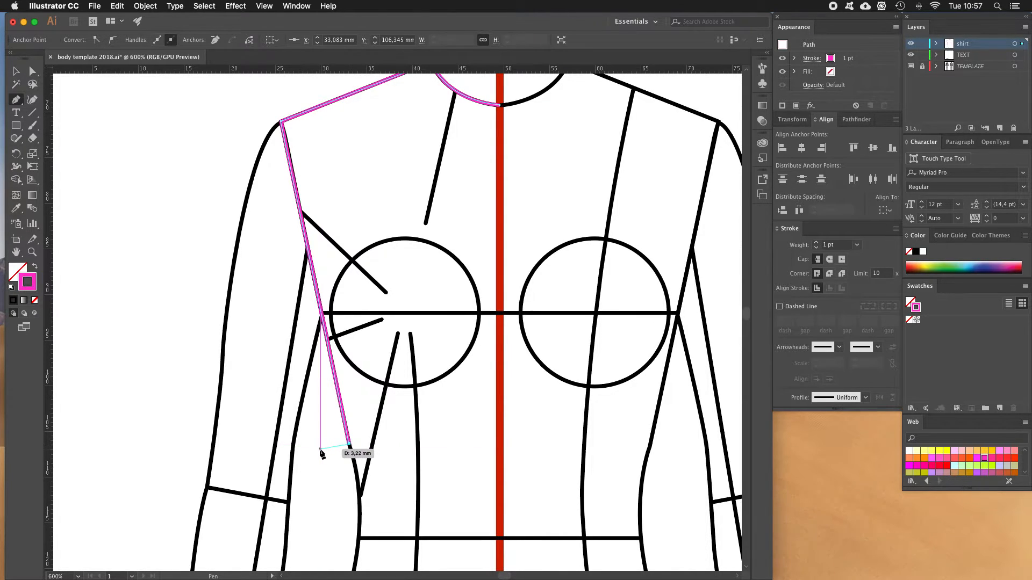
Trace the waist as one curved segment ending midway between the waist and hip lines, matching the body contour.
{"action": "scroll", "coordinate": [387, 463], "scroll_direction": "down", "scroll_amount": 5}
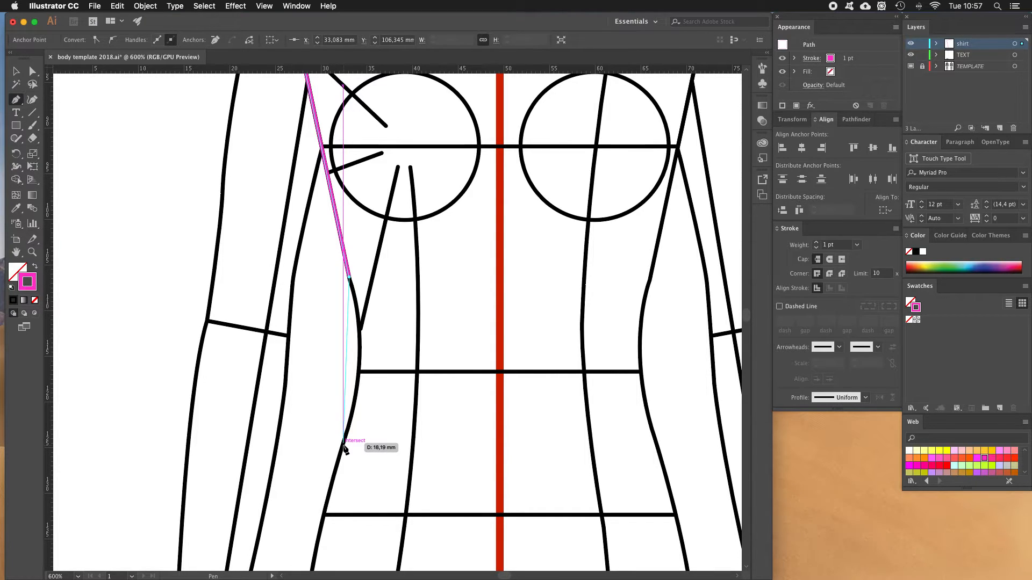
{"action": "left_click_drag", "start_coordinate": [344, 445], "coordinate": [311, 525]}
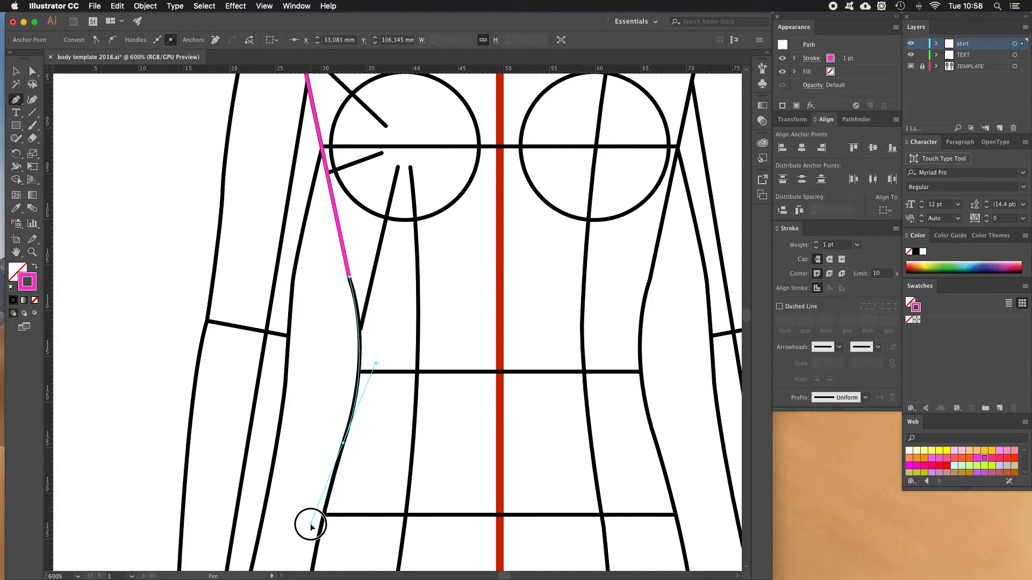
{"action": "left_click_drag", "start_coordinate": [311, 525], "coordinate": [311, 523]}
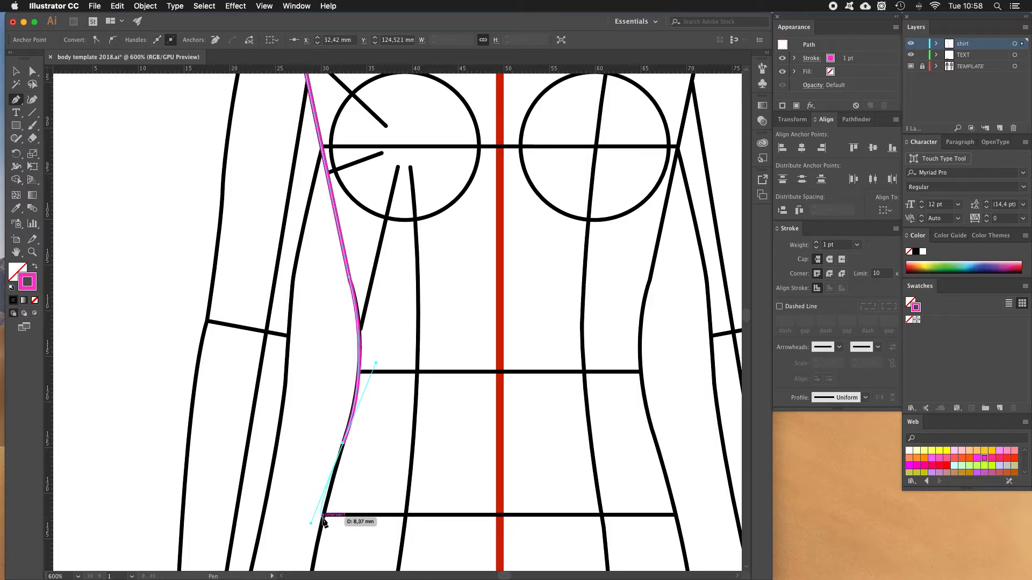
{"action": "scroll", "coordinate": [323, 521], "scroll_direction": "up", "scroll_amount": 5}
{"action": "scroll", "coordinate": [323, 524], "scroll_direction": "down", "scroll_amount": 7}
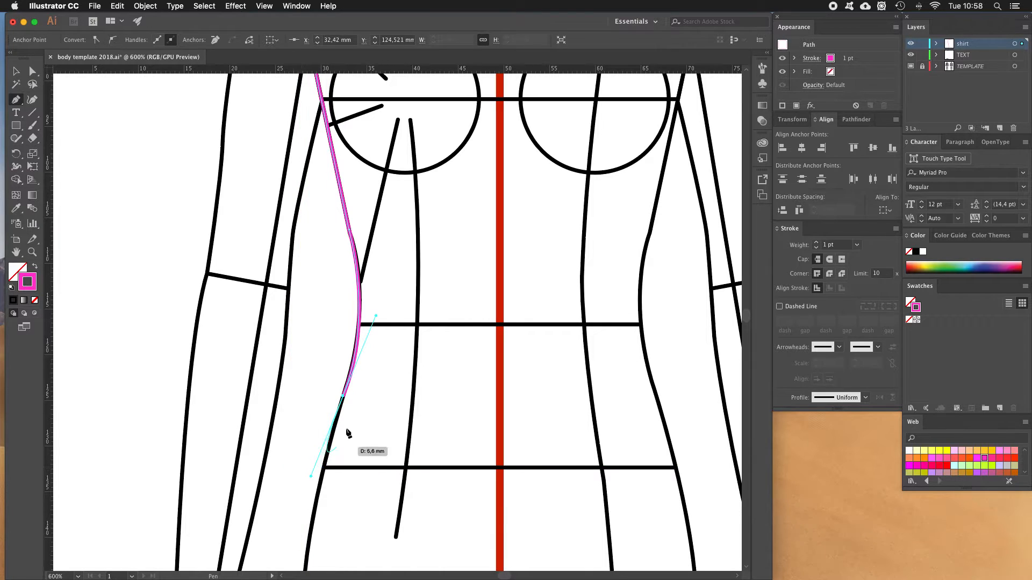
Continue the side seam down to the hip line and add a straight hem across to the center line.
{"action": "left_click", "coordinate": [343, 397]}
{"action": "key", "text": "z"}
{"action": "left_click", "coordinate": [335, 422]}
{"action": "left_click", "coordinate": [395, 393]}
{"action": "left_click_drag", "start_coordinate": [398, 310], "coordinate": [339, 405]}
{"action": "key", "text": "p"}
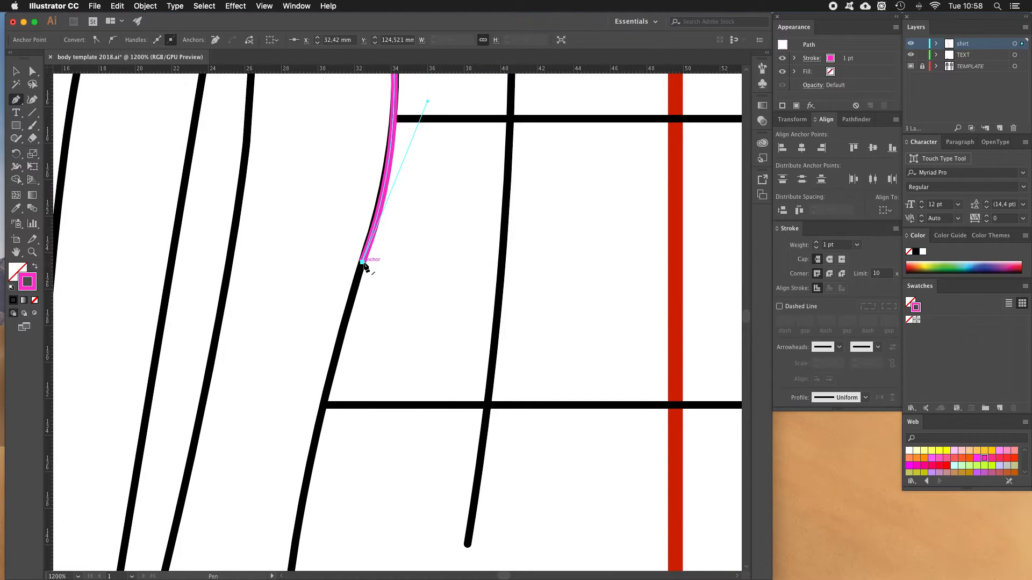
{"action": "left_click", "coordinate": [324, 405]}
{"action": "left_click_drag", "start_coordinate": [324, 405], "coordinate": [317, 440]}
{"action": "left_click", "coordinate": [322, 405]}
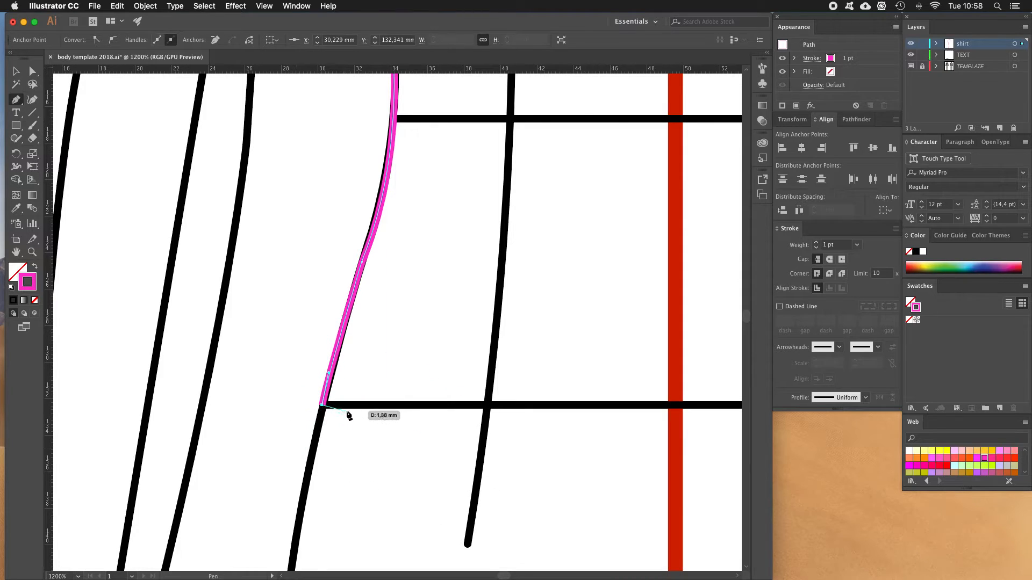
{"action": "left_click", "coordinate": [676, 404]}
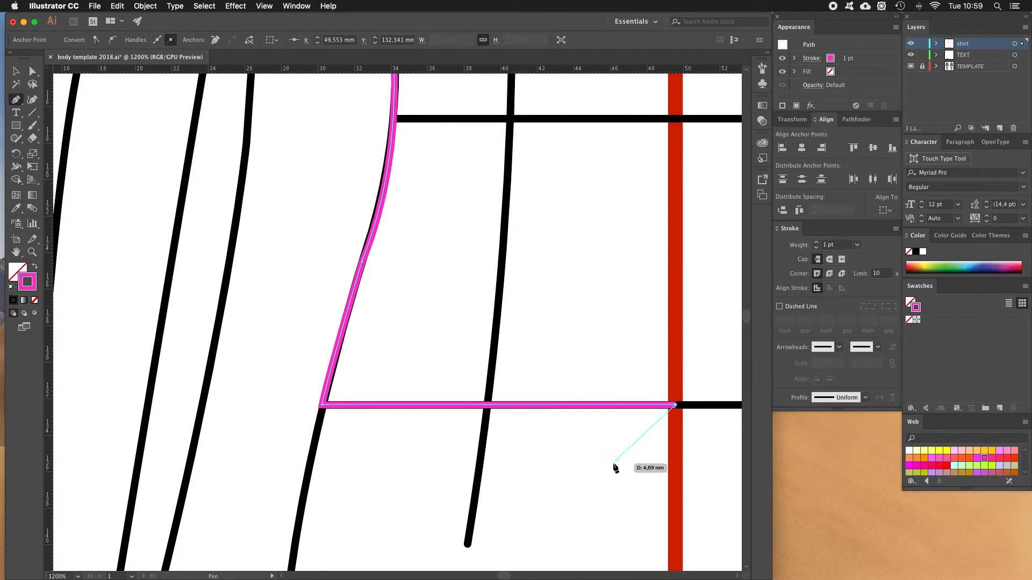
{"action": "left_click", "coordinate": [516, 294]}
{"action": "left_click", "coordinate": [588, 226]}
{"action": "left_click", "coordinate": [526, 332]}
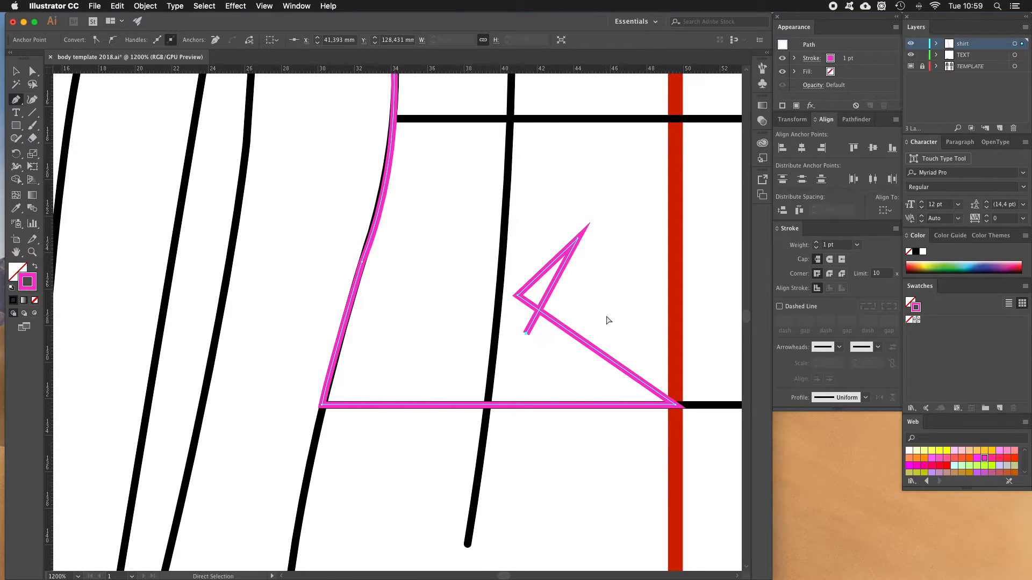
{"action": "key", "text": "super+z"}
{"action": "key", "text": "super+z"}
{"action": "key", "text": "super+z"}
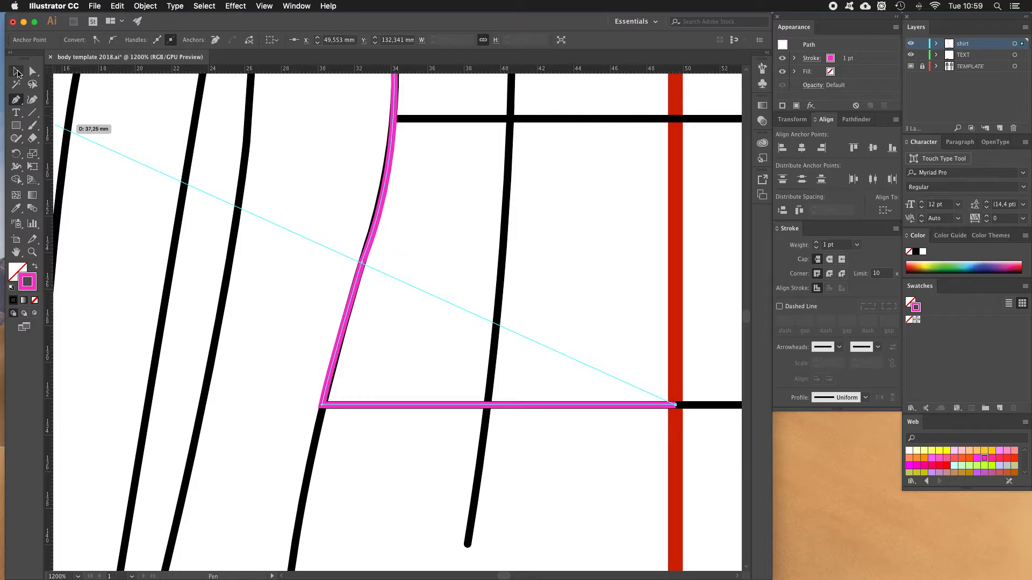
End the half-shirt path open at the center line and deselect it.
{"action": "left_click", "coordinate": [22, 77]}
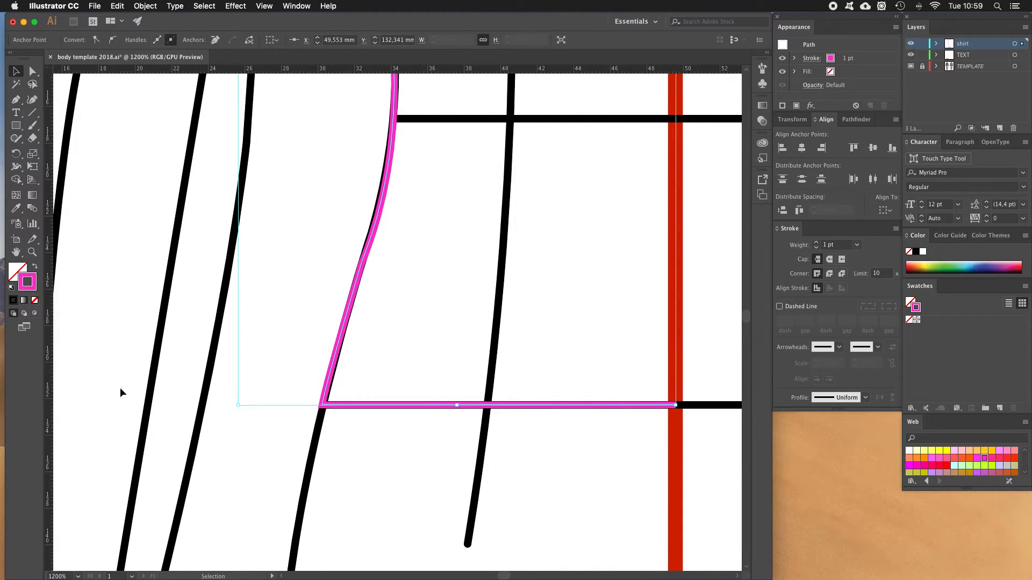
{"action": "left_click", "coordinate": [118, 372]}
{"action": "key", "text": "z"}
{"action": "left_click", "coordinate": [447, 362], "text": "alt"}
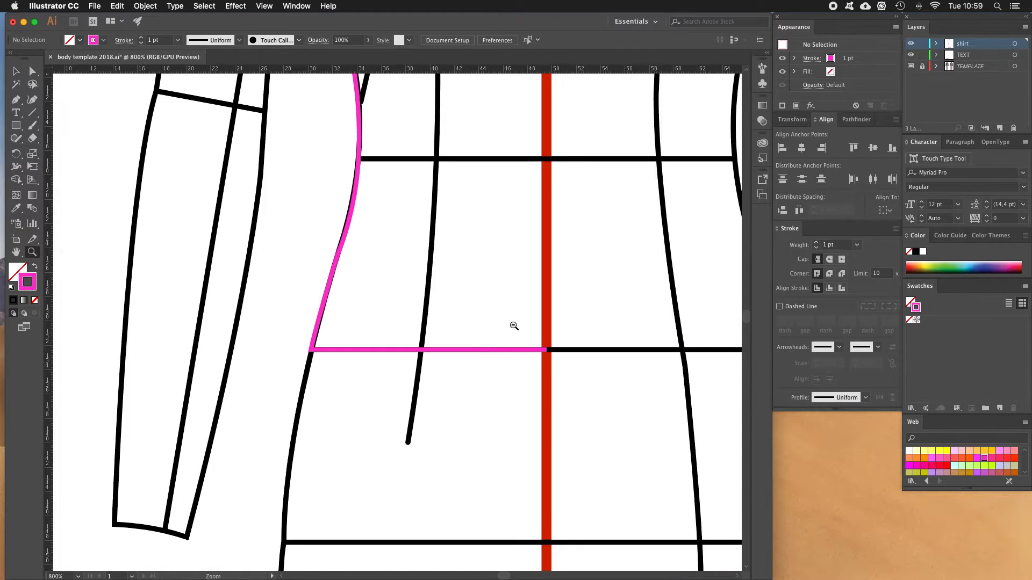
{"action": "left_click", "coordinate": [440, 263], "text": "alt"}
{"action": "scroll", "coordinate": [378, 249], "scroll_direction": "up", "scroll_amount": 5}
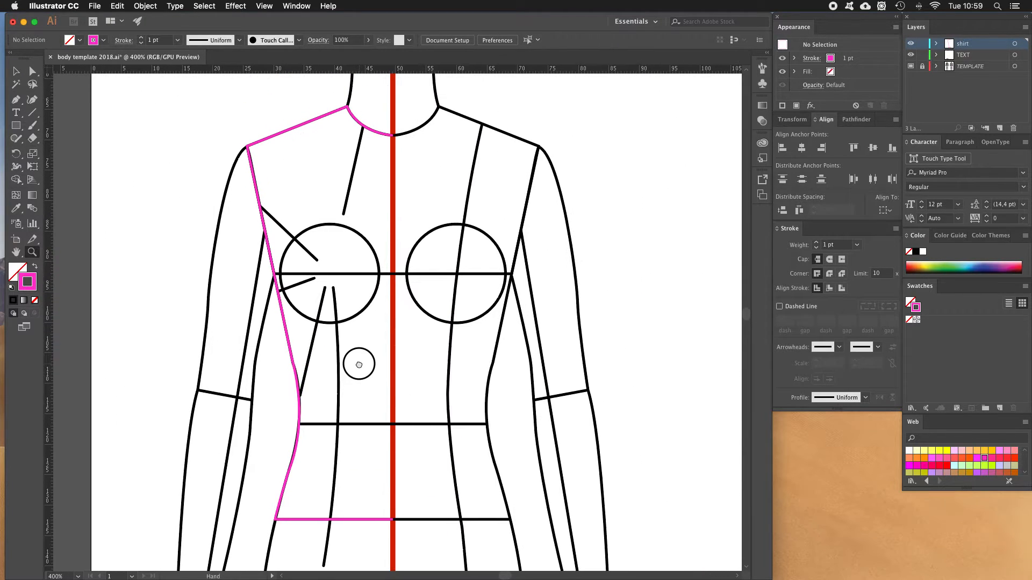
Try swapping the half-shirt path's fill and stroke colors, and restore the pink stroke with no fill.
{"action": "key", "text": "v"}
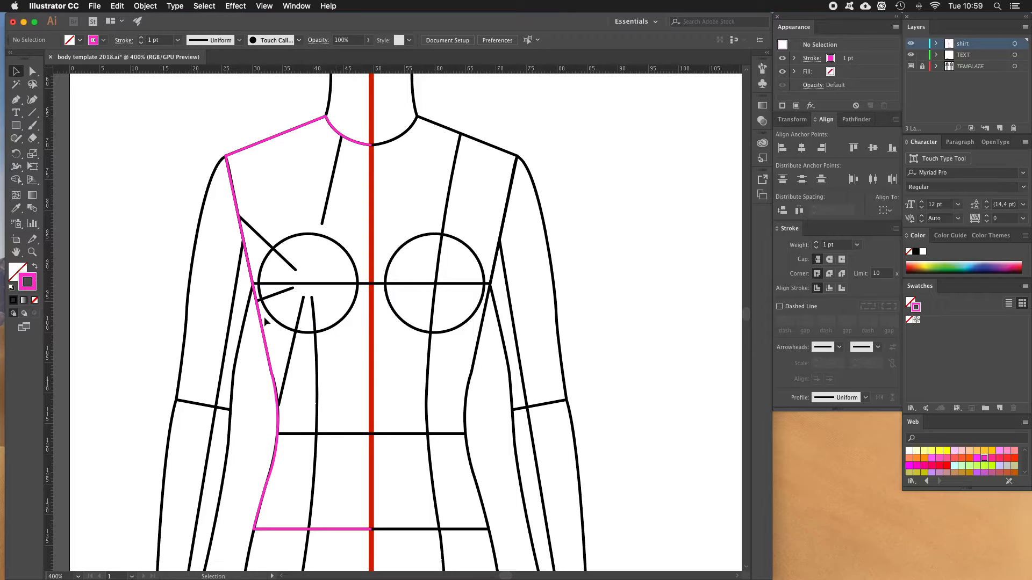
{"action": "left_click", "coordinate": [342, 141]}
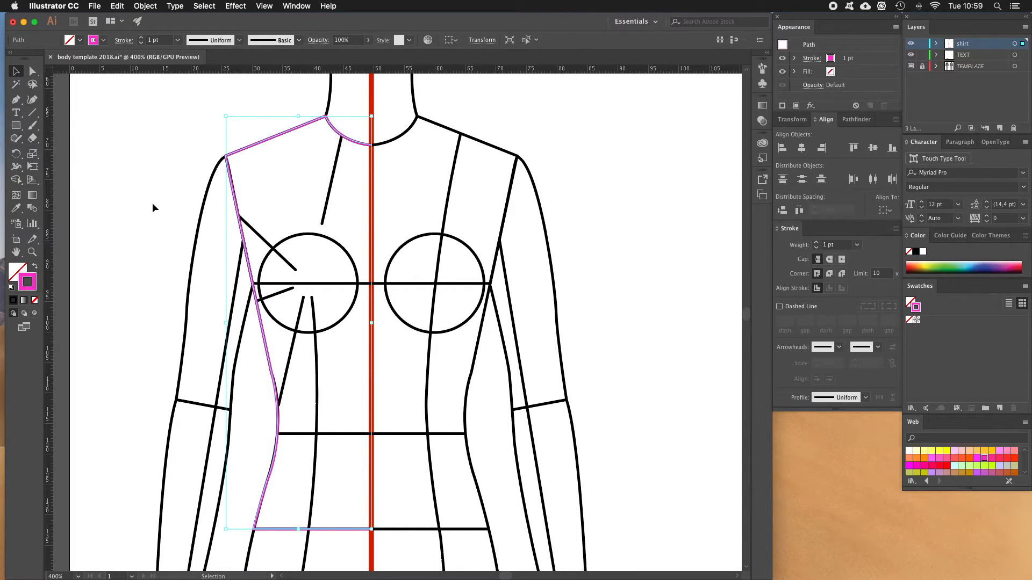
{"action": "left_click", "coordinate": [36, 269]}
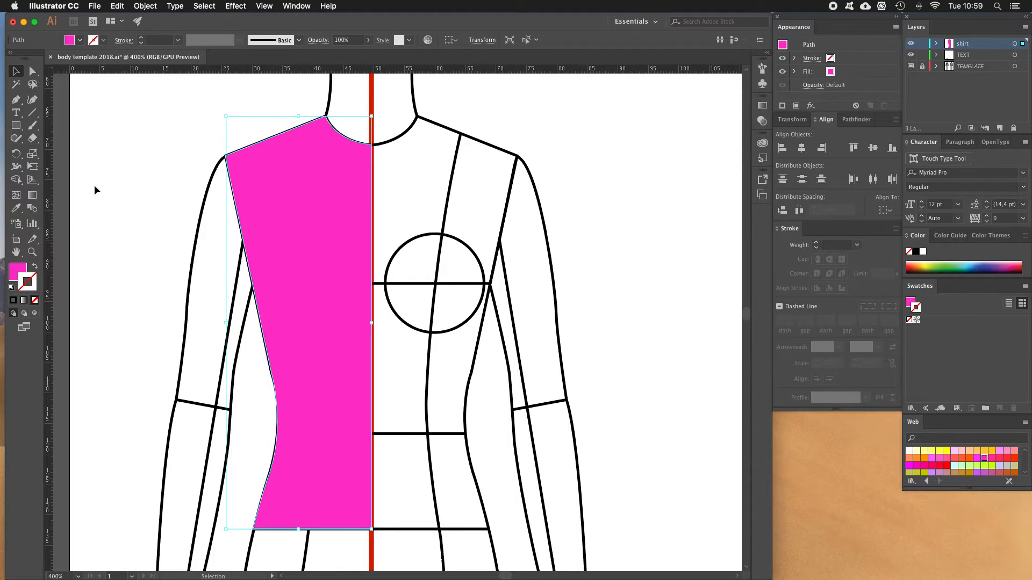
{"action": "key", "text": "x"}
{"action": "key", "text": "shift+x"}
{"action": "left_click", "coordinate": [117, 179]}
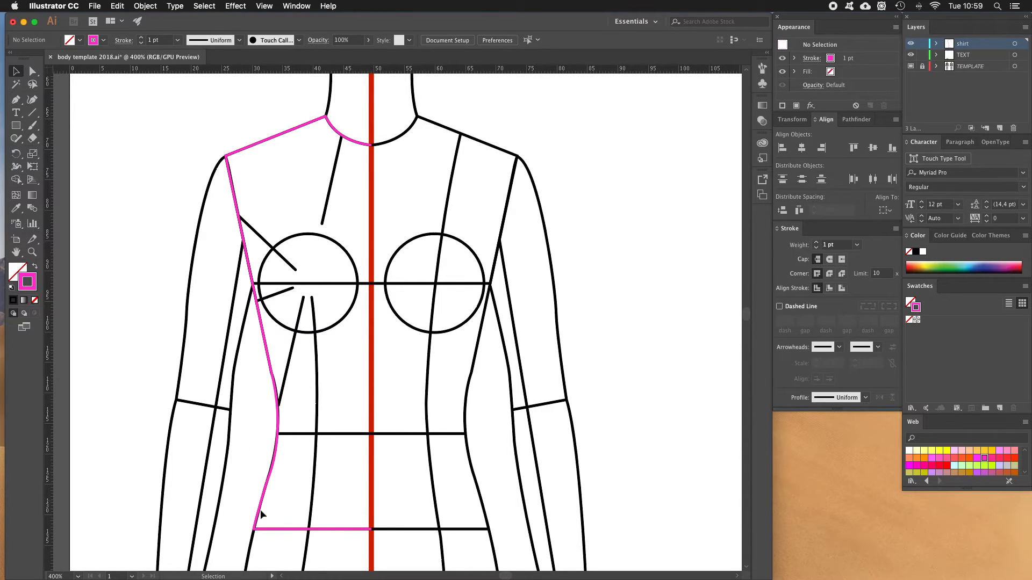
Hide the TEMPLATE layer so only the shirt outline is displayed.
{"action": "left_click", "coordinate": [911, 67]}
{"action": "left_click", "coordinate": [911, 66]}
{"action": "left_click", "coordinate": [910, 66]}
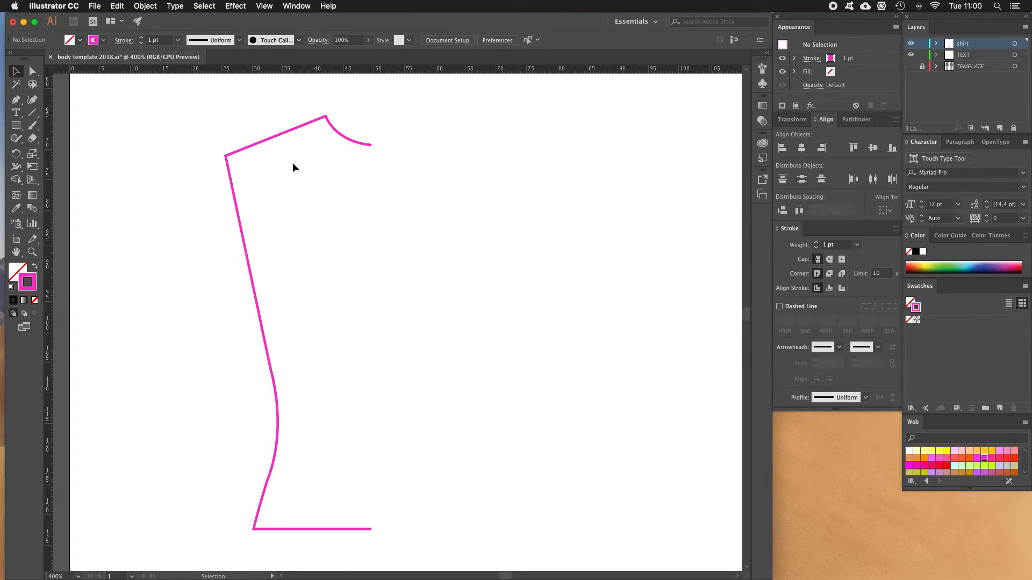
Reflect the half-shirt path across the vertical axis as a copy.
{"action": "left_click", "coordinate": [285, 135]}
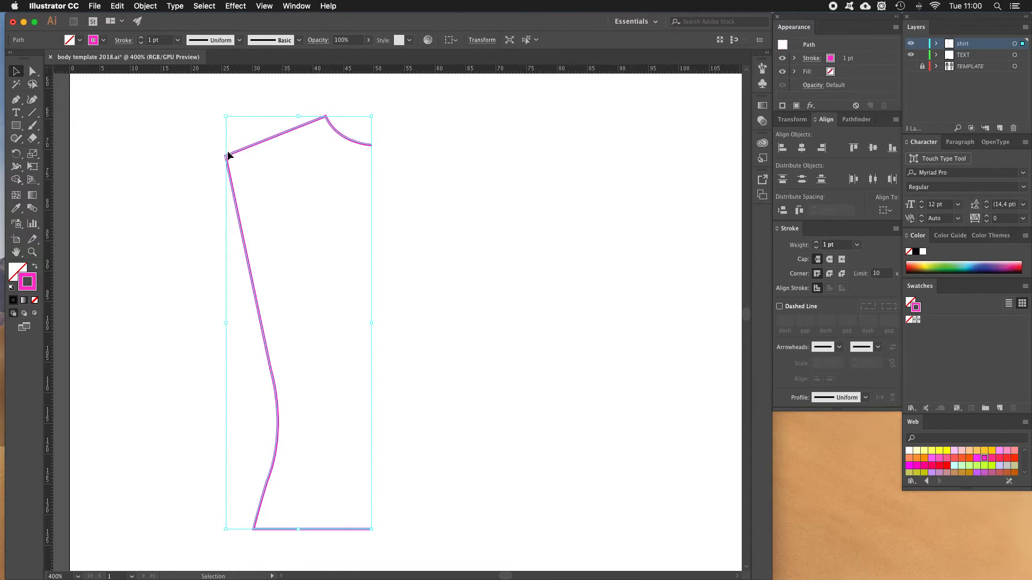
{"action": "right_click", "coordinate": [271, 141]}
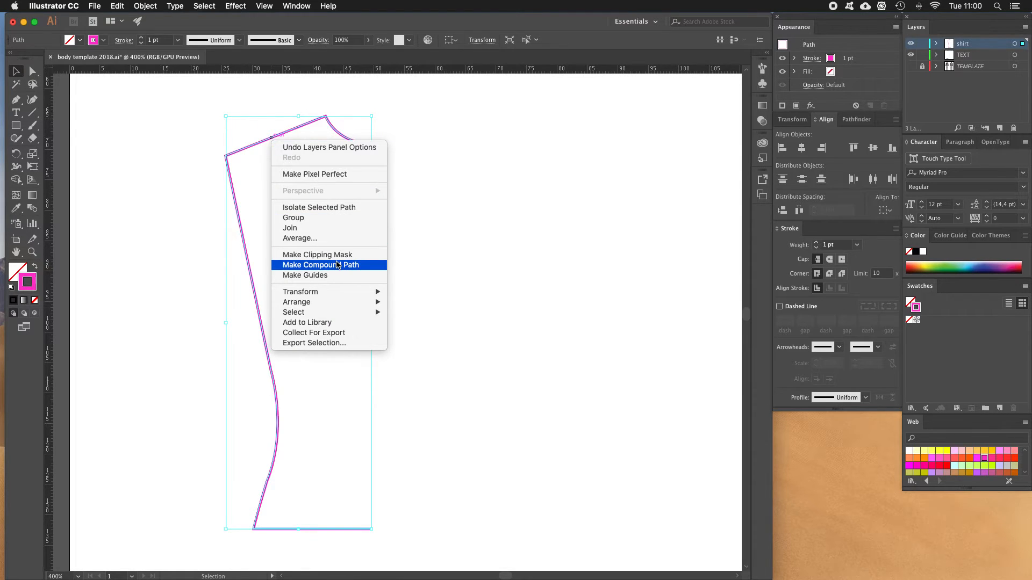
{"action": "mouse_move", "coordinate": [335, 292]}
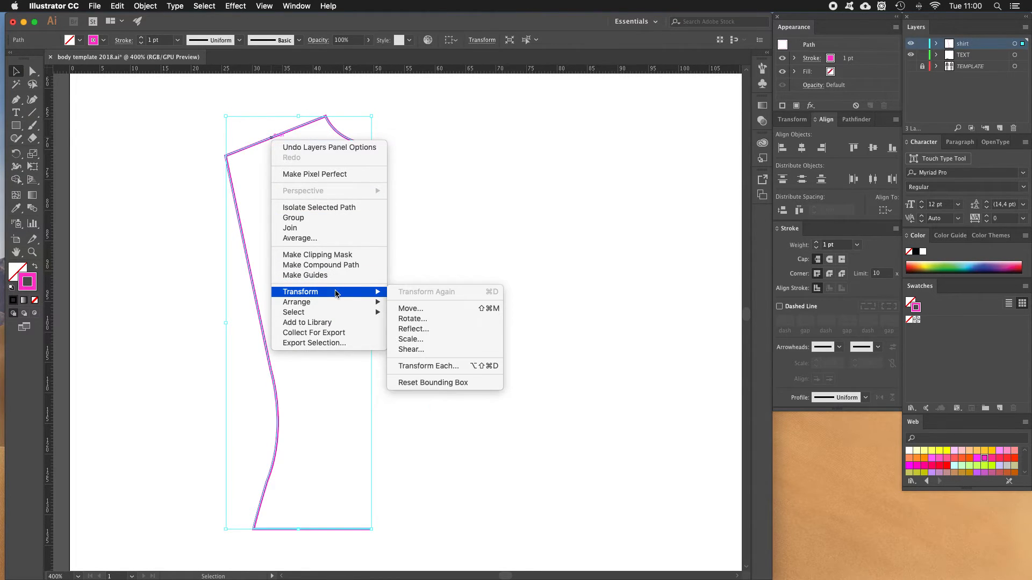
{"action": "left_click", "coordinate": [418, 329]}
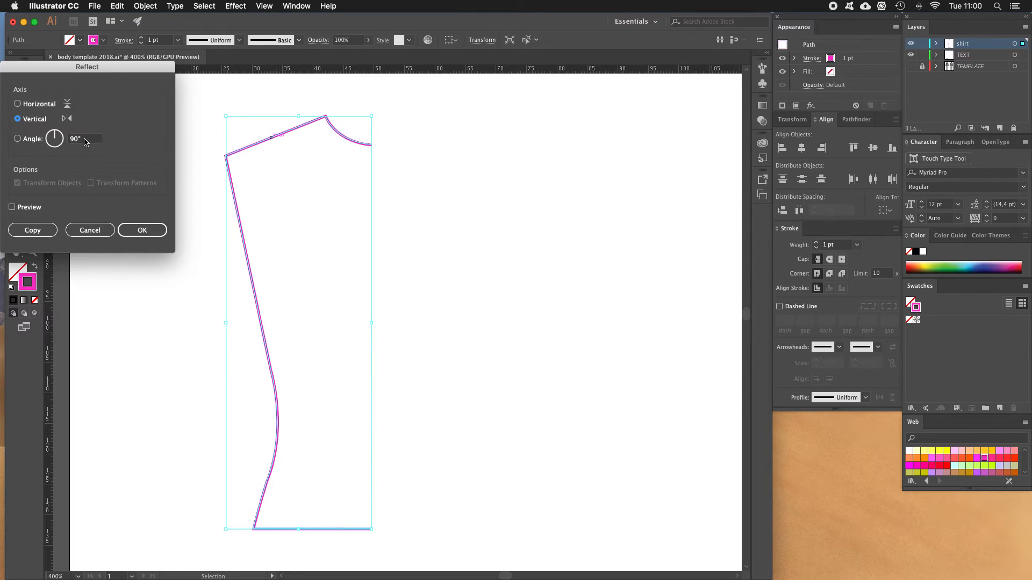
{"action": "left_click", "coordinate": [12, 208]}
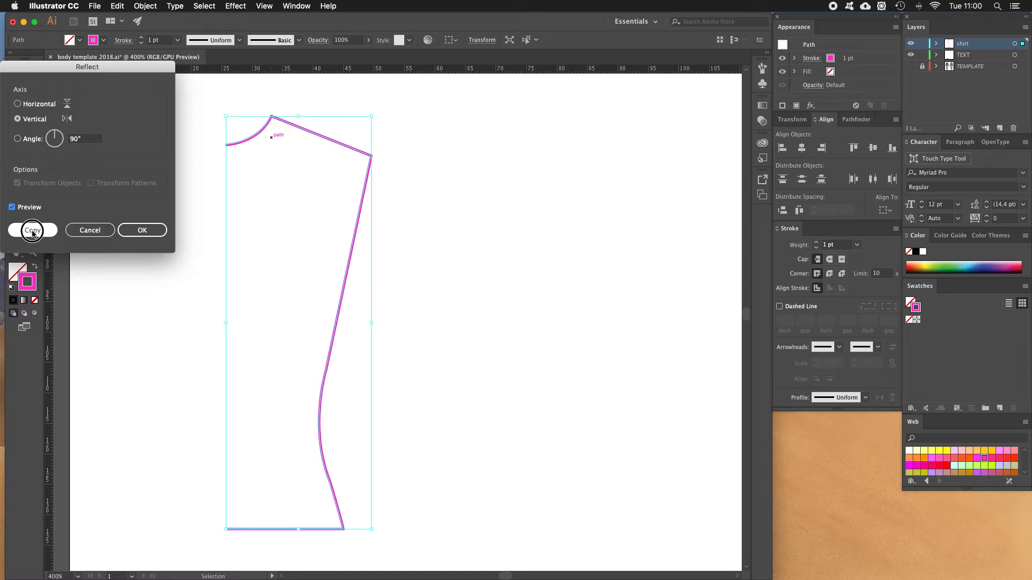
{"action": "left_click", "coordinate": [32, 231]}
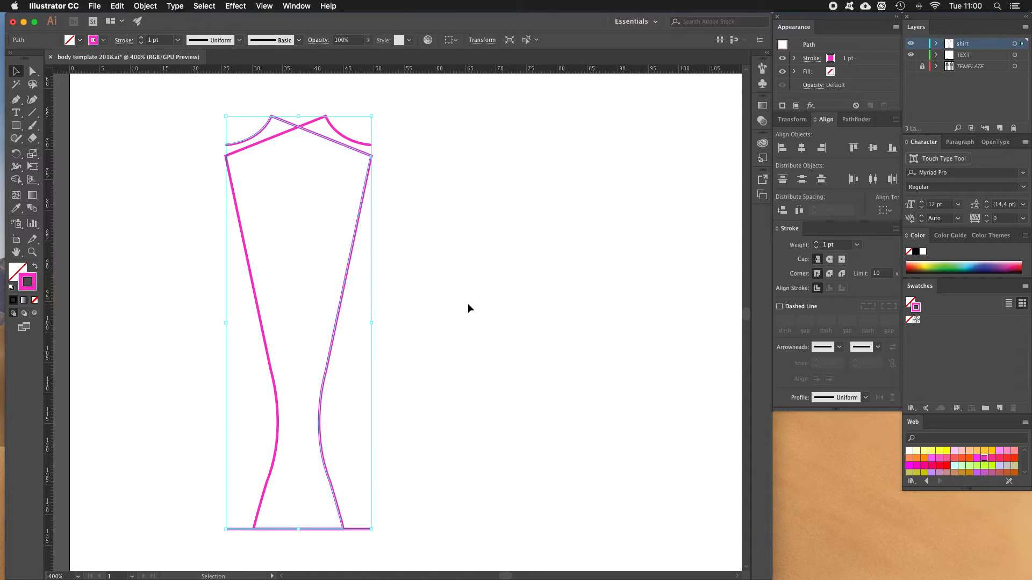
Move the mirrored copy horizontally to the right until its open ends sit just beside the original half's ends, and deselect it.
{"action": "key", "text": "Right"}
{"action": "key", "text": "Right"}
{"action": "key", "text": "Right"}
{"action": "key", "text": "Right"}
{"action": "key", "text": "Right"}
{"action": "key", "text": "Right"}
{"action": "key", "text": "Right"}
{"action": "key", "text": "Right"}
{"action": "key", "text": "Right"}
{"action": "key", "text": "Right"}
{"action": "key", "text": "Right"}
{"action": "key", "text": "Right"}
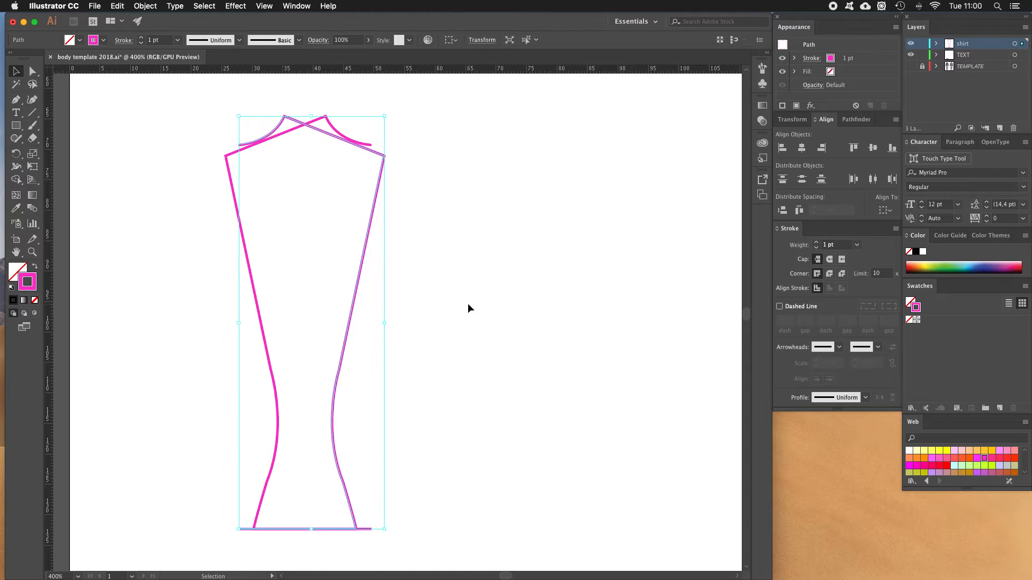
{"action": "key", "text": "Right"}
{"action": "key", "text": "Right"}
{"action": "key", "text": "Right"}
{"action": "key", "text": "Right"}
{"action": "key", "text": "Right"}
{"action": "key", "text": "Right"}
{"action": "key", "text": "Right"}
{"action": "key", "text": "Right"}
{"action": "key", "text": "Right"}
{"action": "key", "text": "Right"}
{"action": "key", "text": "Right"}
{"action": "key", "text": "Right"}
{"action": "key", "text": "Right"}
{"action": "key", "text": "Right"}
{"action": "key", "text": "Right"}
{"action": "key", "text": "Right"}
{"action": "key", "text": "Right"}
{"action": "key", "text": "Right"}
{"action": "key", "text": "Right"}
{"action": "key", "text": "Right"}
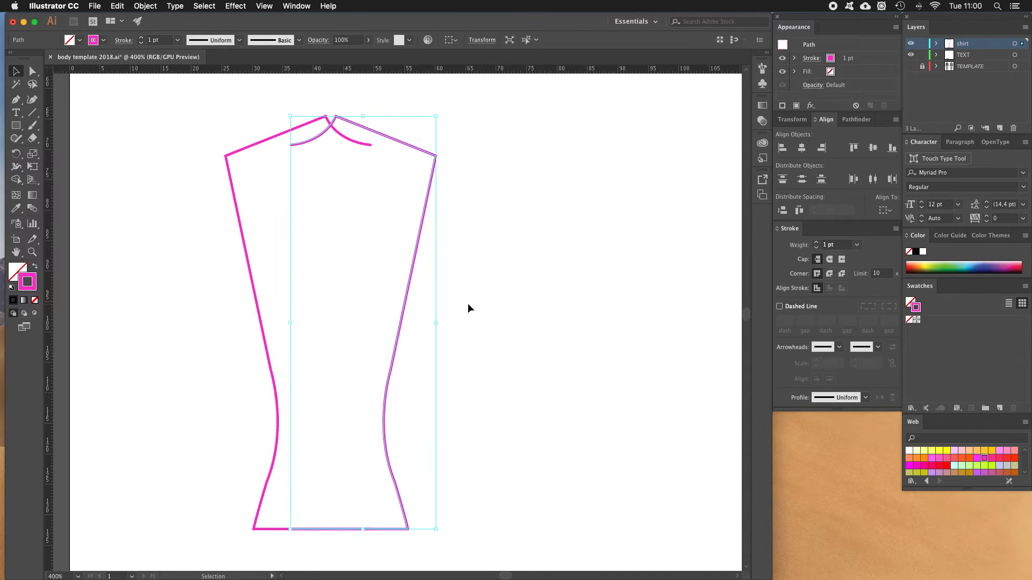
{"action": "key", "text": "Right"}
{"action": "key", "text": "Right"}
{"action": "key", "text": "Right"}
{"action": "key", "text": "Right"}
{"action": "key", "text": "Right"}
{"action": "key", "text": "Right"}
{"action": "key", "text": "Right"}
{"action": "key", "text": "Right"}
{"action": "key", "text": "Right"}
{"action": "key", "text": "Right"}
{"action": "key", "text": "Right"}
{"action": "key", "text": "Right"}
{"action": "key", "text": "Right"}
{"action": "key", "text": "Right"}
{"action": "key", "text": "Right"}
{"action": "key", "text": "Right"}
{"action": "key", "text": "Right"}
{"action": "key", "text": "Right"}
{"action": "key", "text": "Right"}
{"action": "key", "text": "Right"}
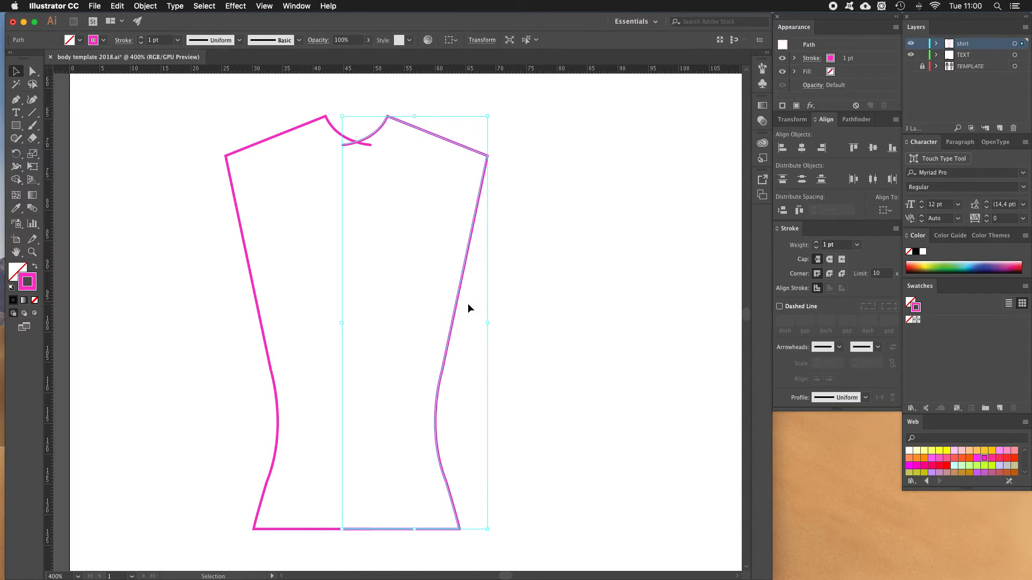
{"action": "key", "text": "Right"}
{"action": "key", "text": "Right"}
{"action": "key", "text": "Right"}
{"action": "key", "text": "Right"}
{"action": "key", "text": "Right"}
{"action": "key", "text": "Right"}
{"action": "key", "text": "Right"}
{"action": "key", "text": "Right"}
{"action": "key", "text": "Right"}
{"action": "key", "text": "Right"}
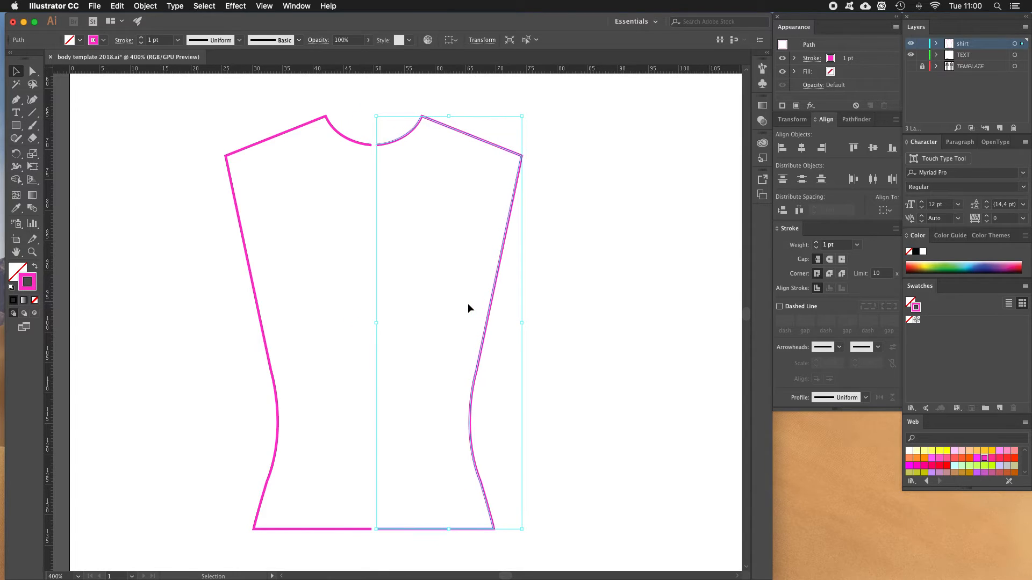
{"action": "left_click", "coordinate": [574, 304]}
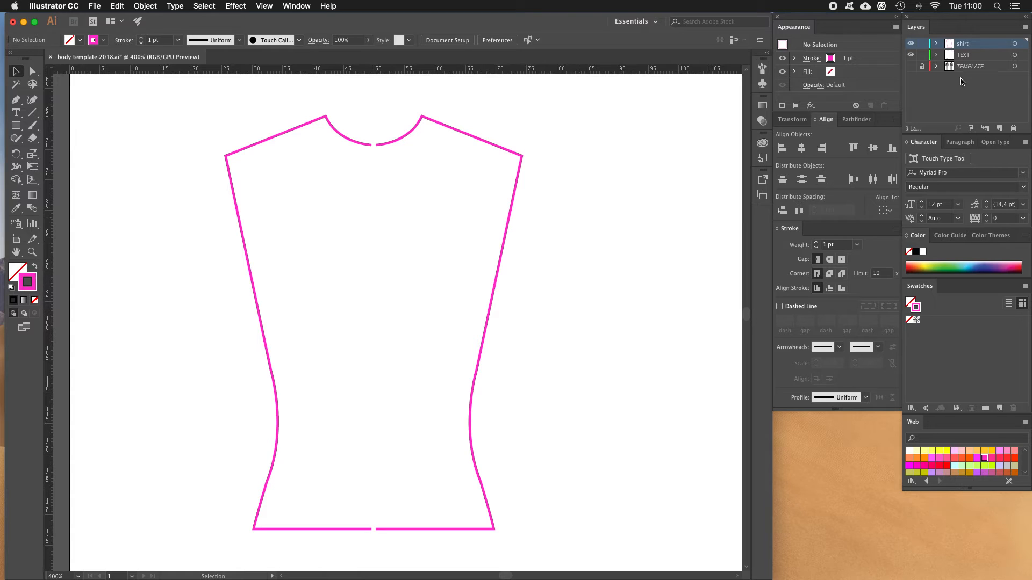
Show the TEMPLATE layer again behind the gap between the two neckline ends.
{"action": "key", "text": "z"}
{"action": "left_click", "coordinate": [381, 161]}
{"action": "left_click", "coordinate": [375, 279]}
{"action": "left_click", "coordinate": [409, 341]}
{"action": "left_click", "coordinate": [407, 320]}
{"action": "left_click", "coordinate": [387, 325]}
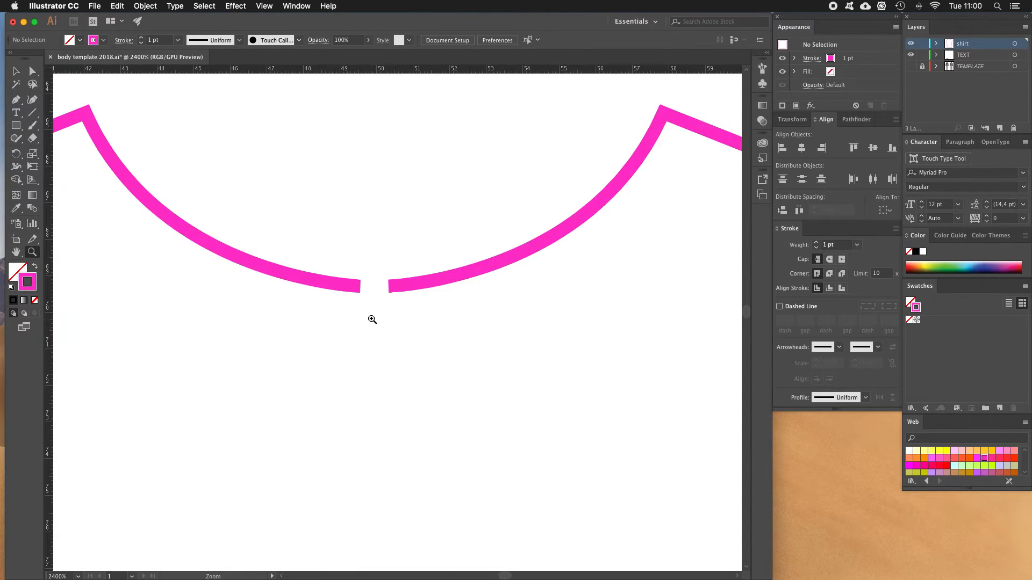
{"action": "left_click", "coordinate": [371, 320]}
{"action": "left_click", "coordinate": [376, 316]}
{"action": "left_click", "coordinate": [391, 298]}
{"action": "left_click", "coordinate": [392, 301]}
{"action": "key", "text": "v"}
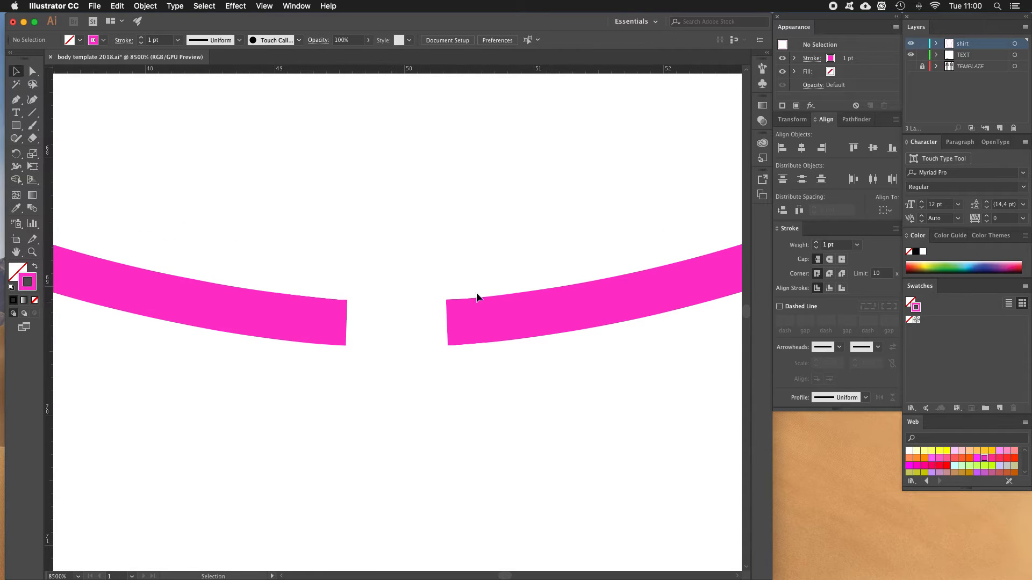
{"action": "left_click", "coordinate": [911, 67]}
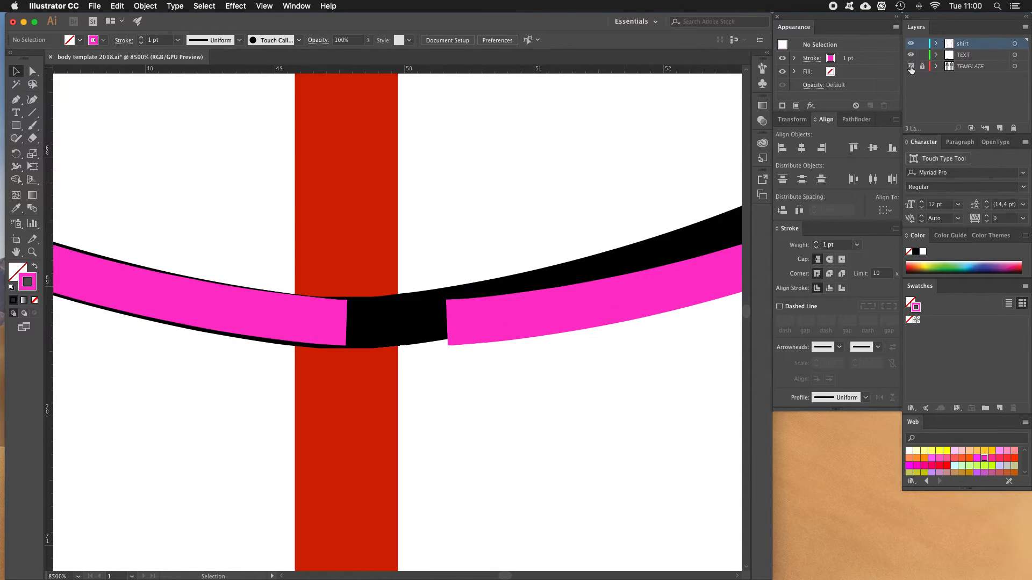
Nudge the mirrored half left until its neckline end nearly meets the original half at the center line.
{"action": "left_click", "coordinate": [541, 312]}
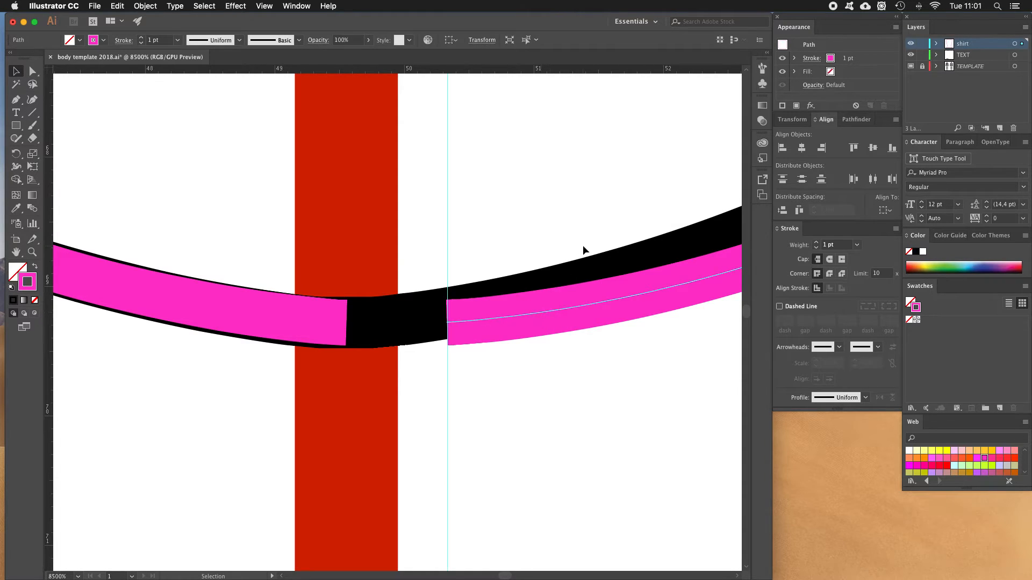
{"action": "key", "text": "Left"}
{"action": "key", "text": "Left"}
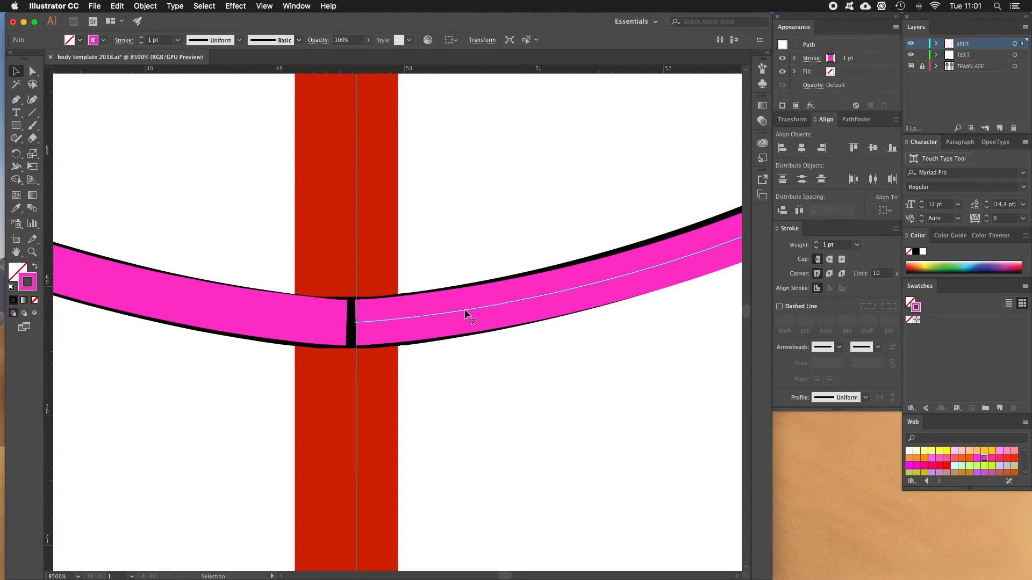
{"action": "left_click", "coordinate": [476, 361]}
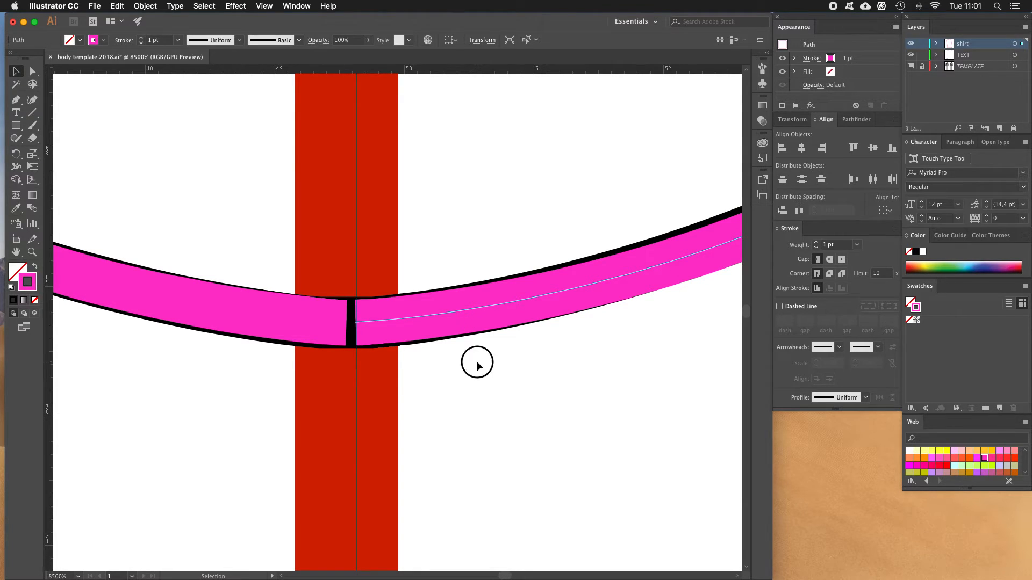
Shift the mirrored half slightly further left to narrow the remaining gap at the neckline center.
{"action": "key", "text": "z"}
{"action": "left_click", "coordinate": [417, 269], "text": "alt"}
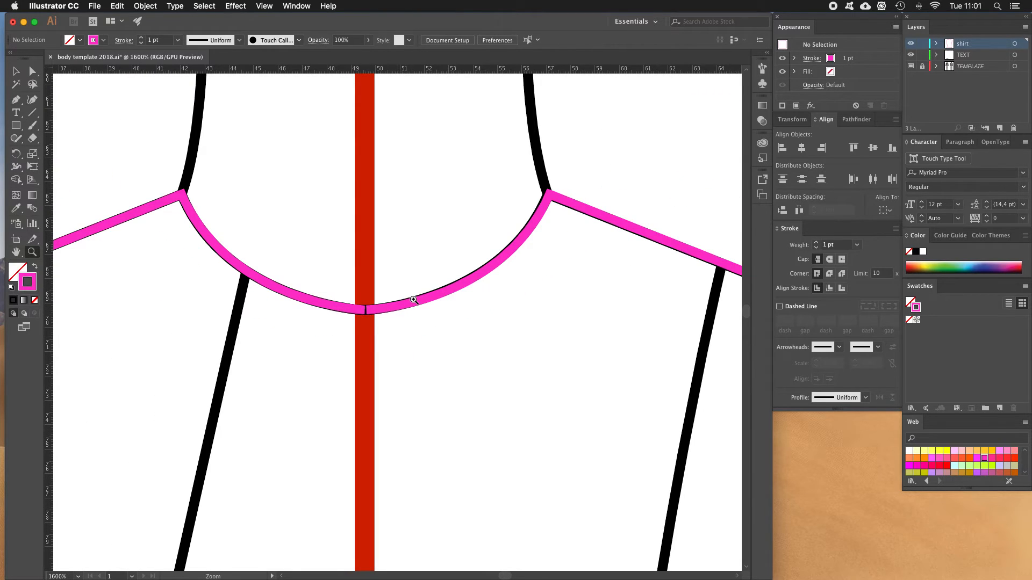
{"action": "left_click", "coordinate": [388, 316]}
{"action": "left_click", "coordinate": [388, 303]}
{"action": "left_click", "coordinate": [391, 340]}
{"action": "left_click", "coordinate": [391, 299]}
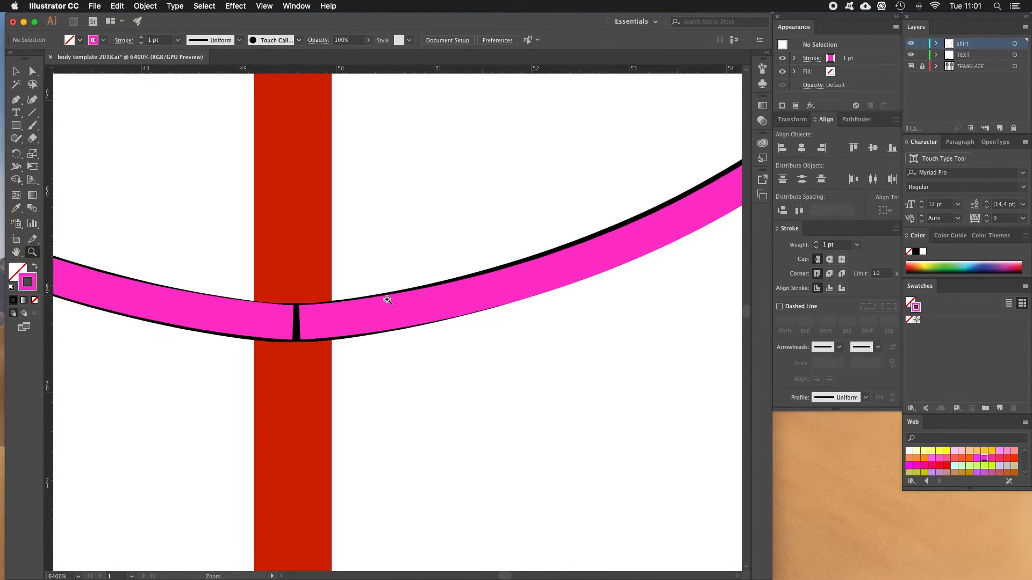
{"action": "left_click", "coordinate": [354, 320]}
{"action": "left_click", "coordinate": [354, 321]}
{"action": "key", "text": "v"}
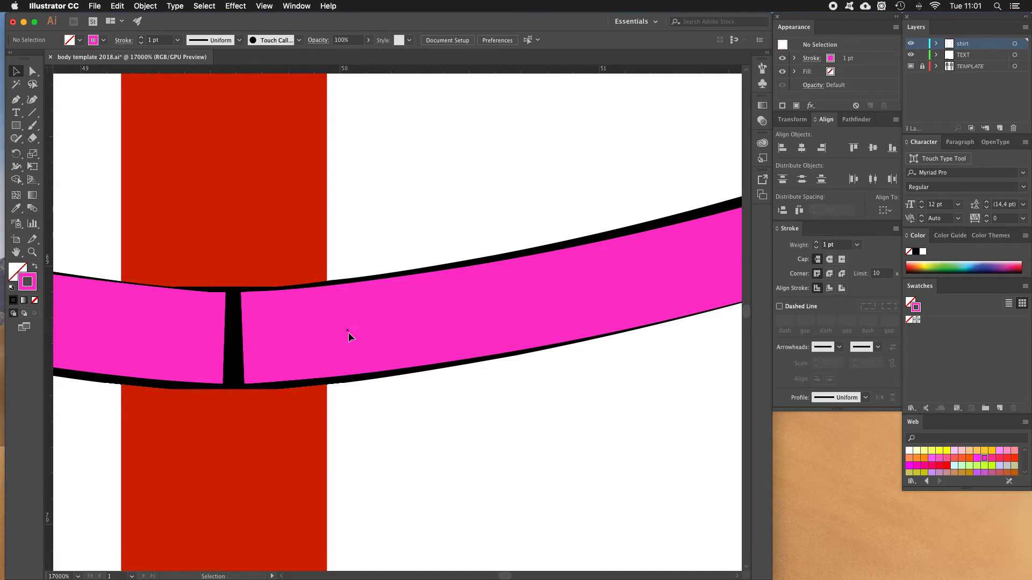
{"action": "left_click", "coordinate": [359, 332]}
{"action": "left_click_drag", "start_coordinate": [359, 329], "coordinate": [350, 329]}
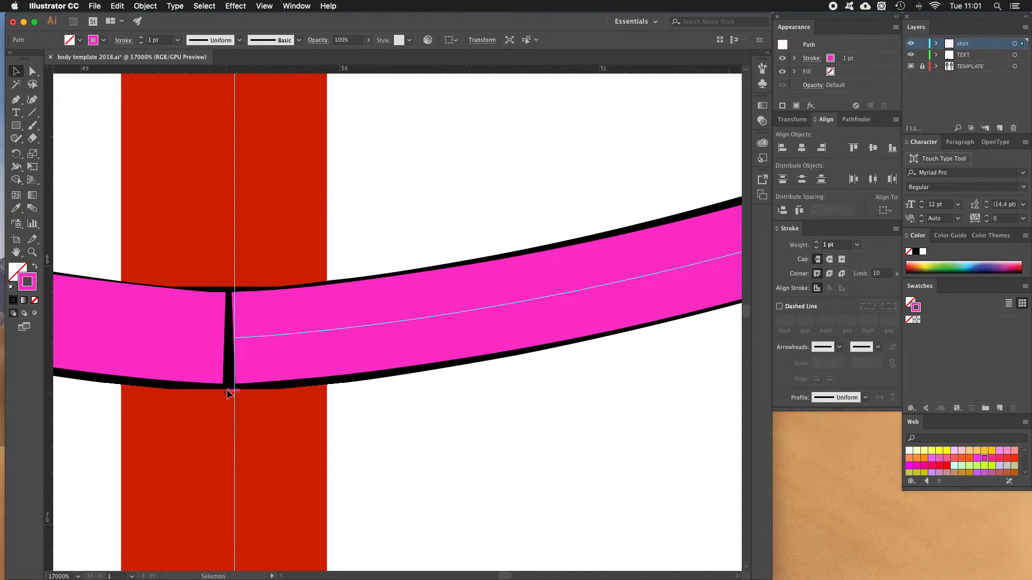
Examine how the two halves meet along the hem at the center line.
{"action": "scroll", "coordinate": [231, 352], "scroll_direction": "down", "scroll_amount": 5}
{"action": "scroll", "coordinate": [231, 352], "scroll_direction": "down", "scroll_amount": 20}
{"action": "key", "text": "z"}
{"action": "left_click", "coordinate": [268, 357], "text": "alt"}
{"action": "left_click", "coordinate": [347, 371], "text": "alt"}
{"action": "left_click", "coordinate": [449, 382], "text": "alt"}
{"action": "left_click", "coordinate": [466, 395], "text": "alt"}
{"action": "left_click", "coordinate": [395, 413], "text": "alt"}
{"action": "left_click", "coordinate": [396, 418], "text": "alt"}
{"action": "left_click", "coordinate": [394, 421], "text": "alt"}
{"action": "scroll", "coordinate": [389, 415], "scroll_direction": "down", "scroll_amount": 5}
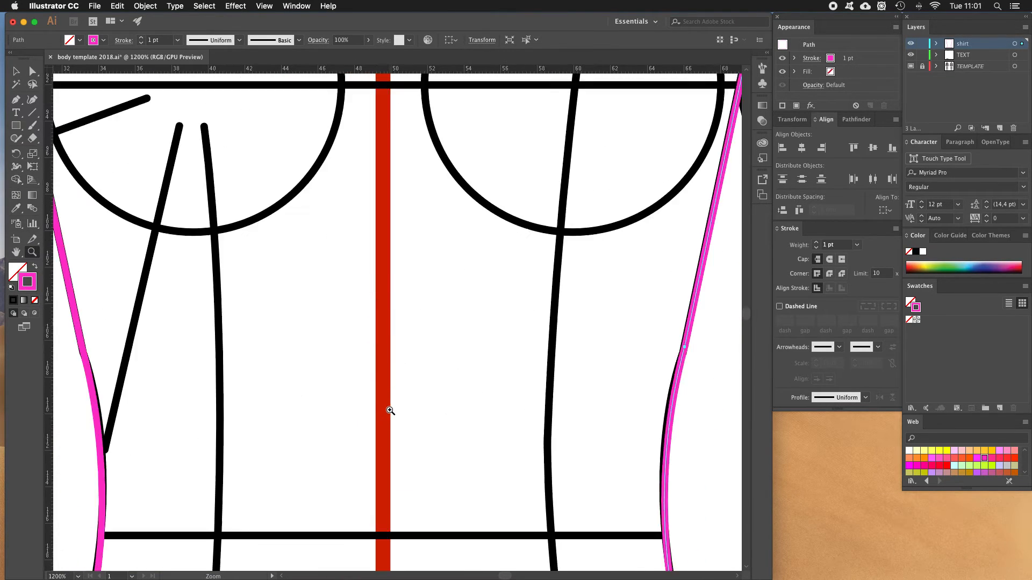
{"action": "scroll", "coordinate": [390, 411], "scroll_direction": "down", "scroll_amount": 10}
{"action": "scroll", "coordinate": [387, 411], "scroll_direction": "down", "scroll_amount": 10}
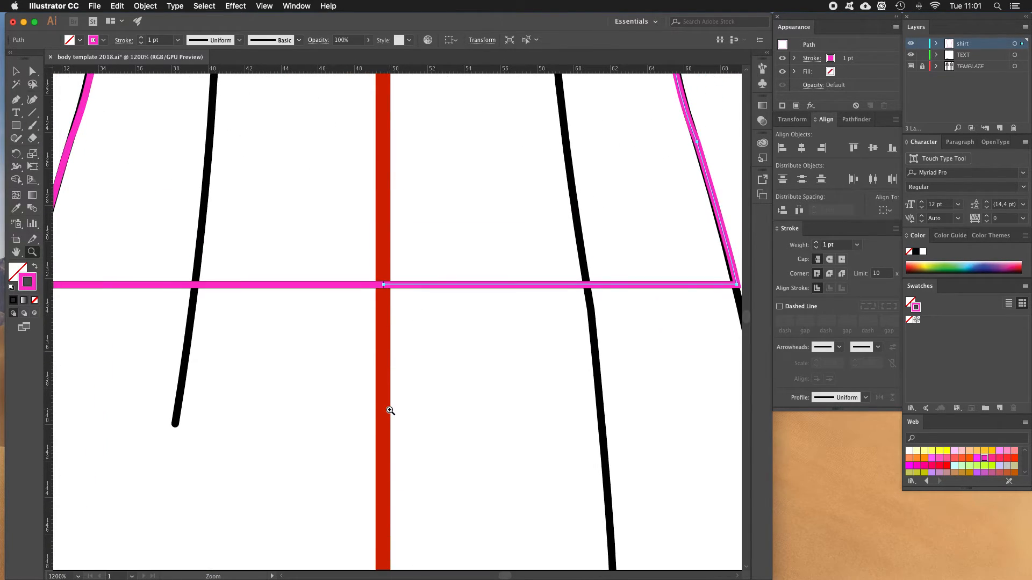
{"action": "left_click", "coordinate": [385, 330]}
{"action": "left_click", "coordinate": [382, 324]}
{"action": "left_click", "coordinate": [398, 296]}
{"action": "left_click", "coordinate": [381, 317]}
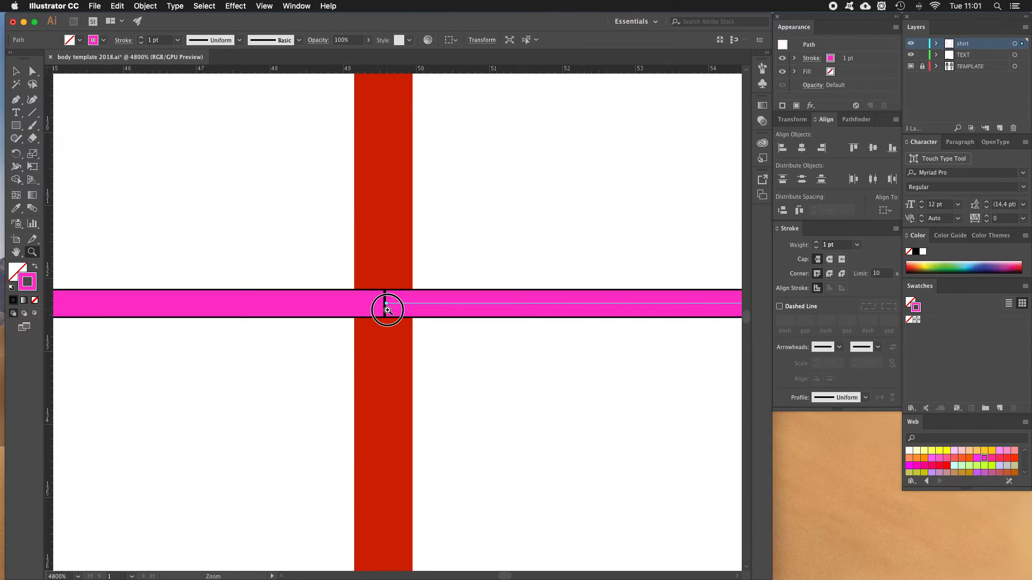
{"action": "left_click", "coordinate": [387, 311]}
{"action": "left_click", "coordinate": [396, 316]}
{"action": "left_click", "coordinate": [384, 306]}
{"action": "left_click", "coordinate": [364, 304]}
{"action": "left_click", "coordinate": [374, 259]}
{"action": "key", "text": "v"}
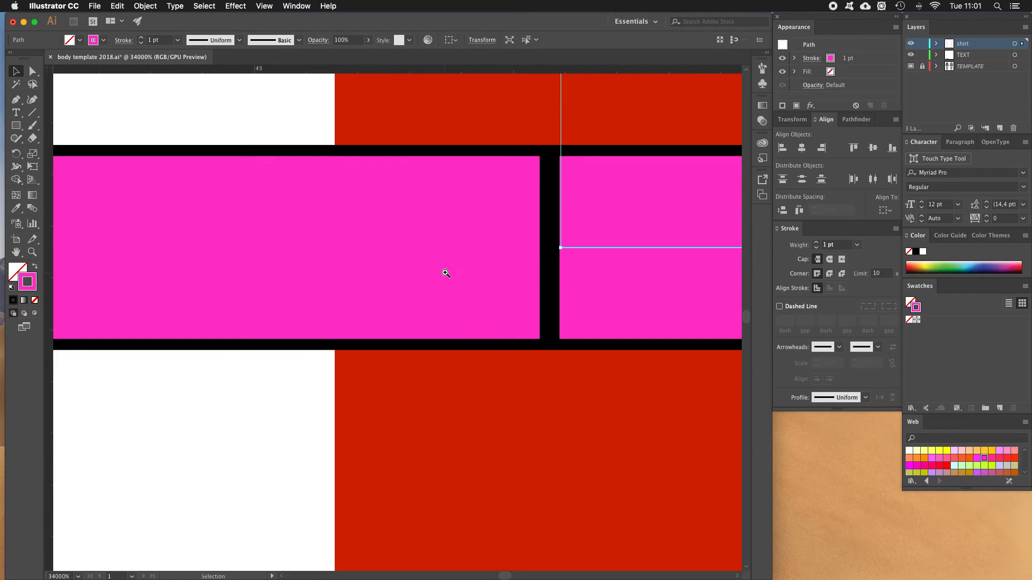
Hide the TEMPLATE layer so only the two shirt halves are displayed.
{"action": "key", "text": "z"}
{"action": "left_click", "coordinate": [452, 253], "text": "alt"}
{"action": "left_click", "coordinate": [516, 250], "text": "alt"}
{"action": "left_click", "coordinate": [505, 253], "text": "alt"}
{"action": "left_click", "coordinate": [443, 265], "text": "alt"}
{"action": "left_click", "coordinate": [321, 270], "text": "alt"}
{"action": "left_click", "coordinate": [319, 267], "text": "alt"}
{"action": "left_click", "coordinate": [382, 272], "text": "alt"}
{"action": "left_click", "coordinate": [382, 277], "text": "alt"}
{"action": "key", "text": "v"}
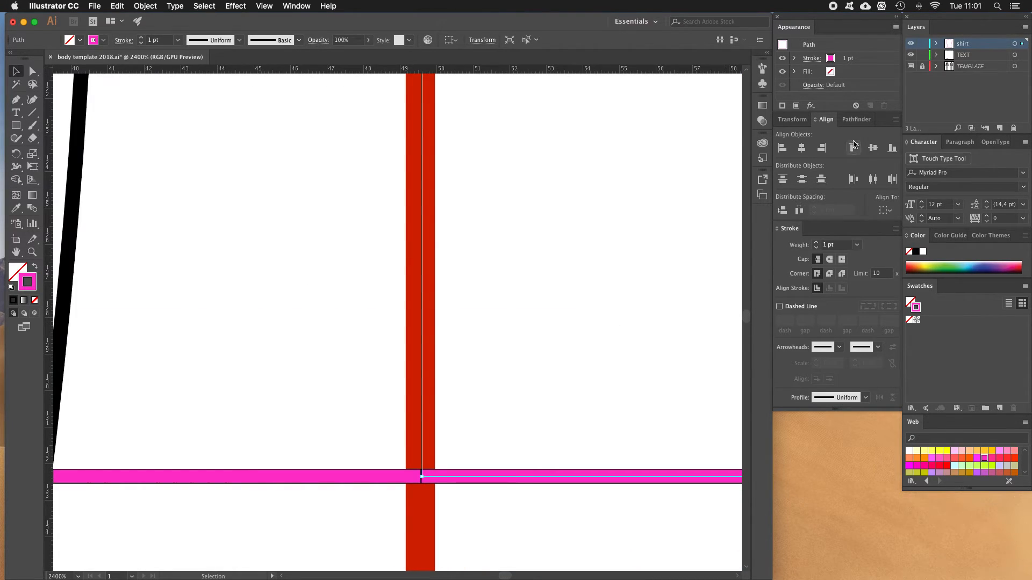
{"action": "left_click", "coordinate": [911, 66]}
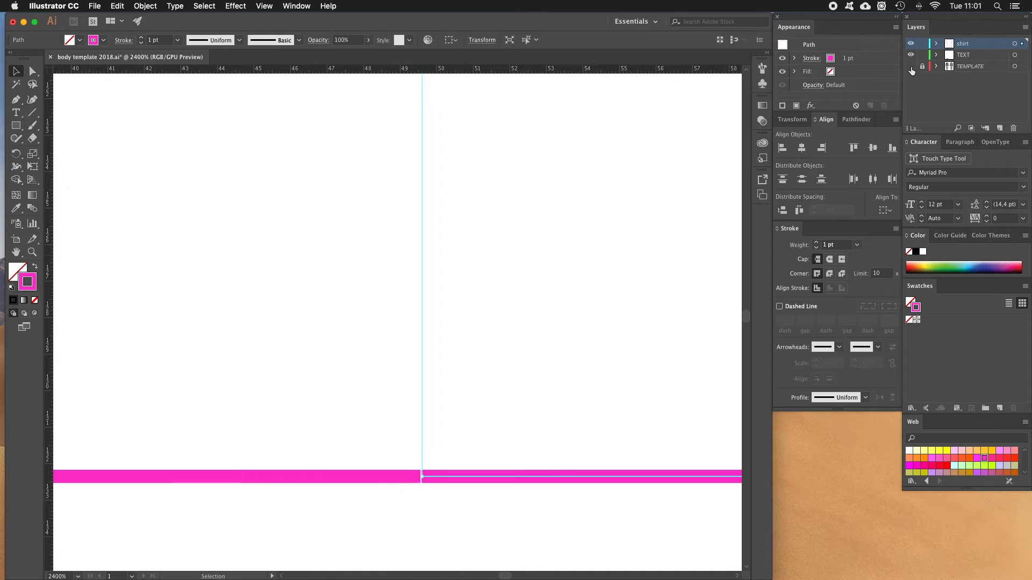
Try swapping fill and stroke on both shirt halves to fill them solid pink, and undo both swaps.
{"action": "left_click", "coordinate": [33, 268]}
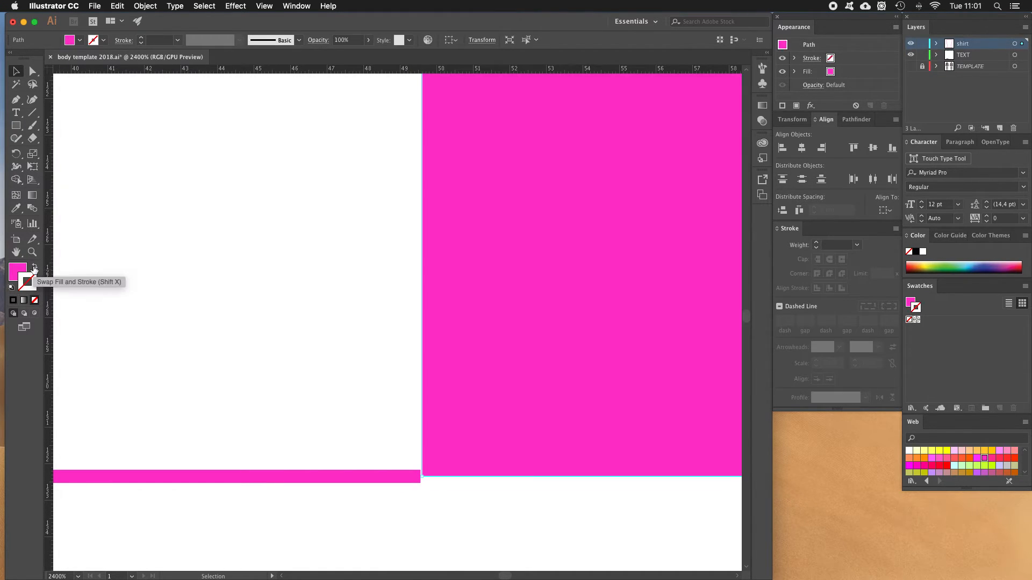
{"action": "left_click", "coordinate": [341, 478]}
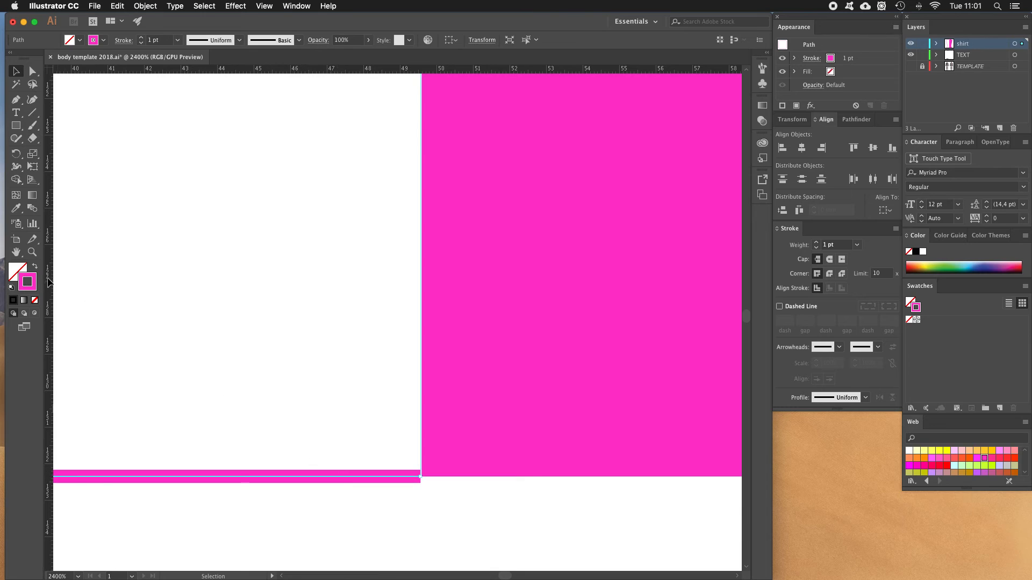
{"action": "left_click", "coordinate": [34, 268]}
{"action": "left_click", "coordinate": [423, 516]}
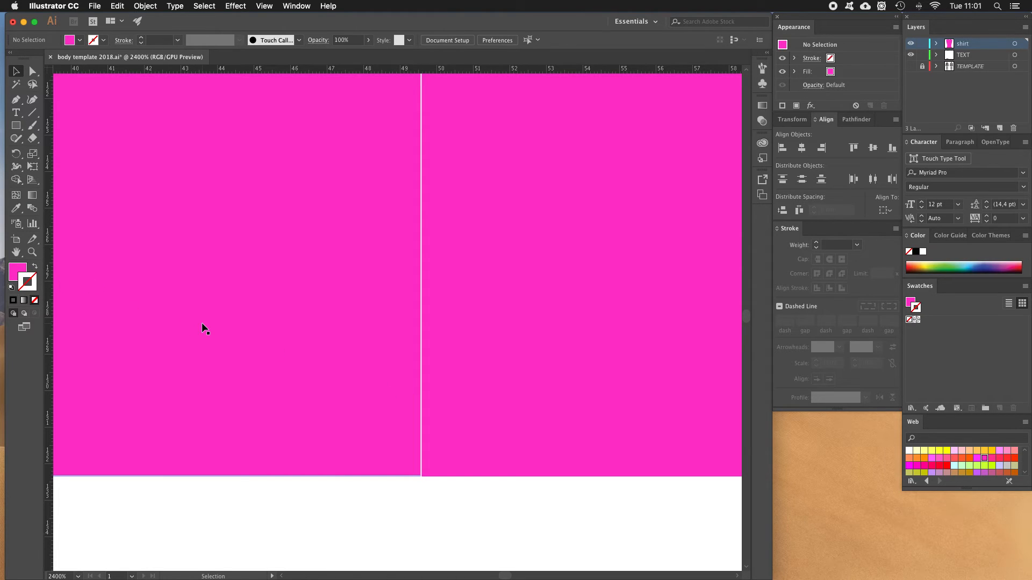
{"action": "key", "text": "super+z"}
{"action": "key", "text": "super+z"}
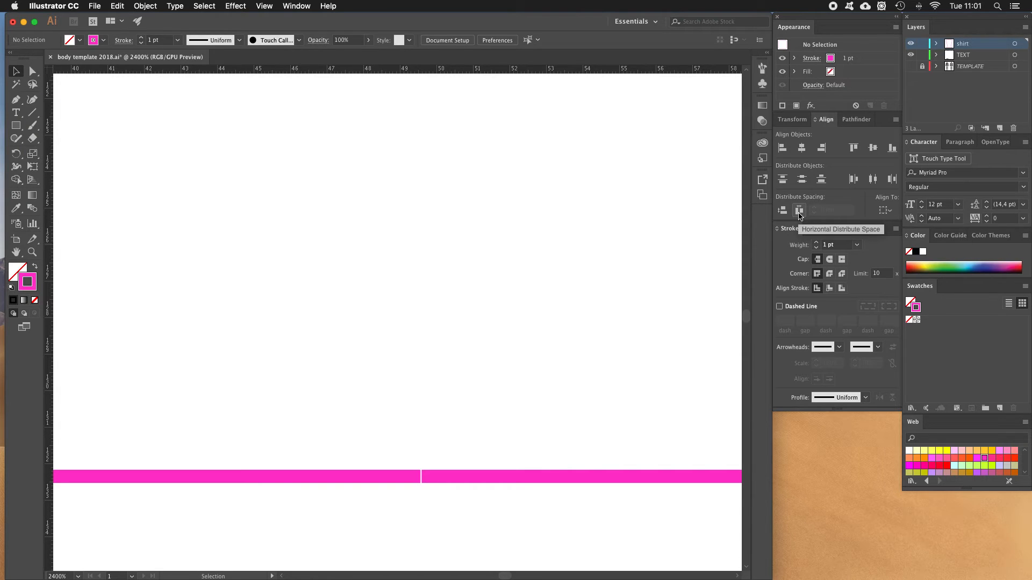
Try joining the open end points of the two shirt halves at the hem's center, and undo the join.
{"action": "key", "text": "z"}
{"action": "left_click", "coordinate": [430, 460]}
{"action": "left_click", "coordinate": [408, 329]}
{"action": "left_click", "coordinate": [380, 311]}
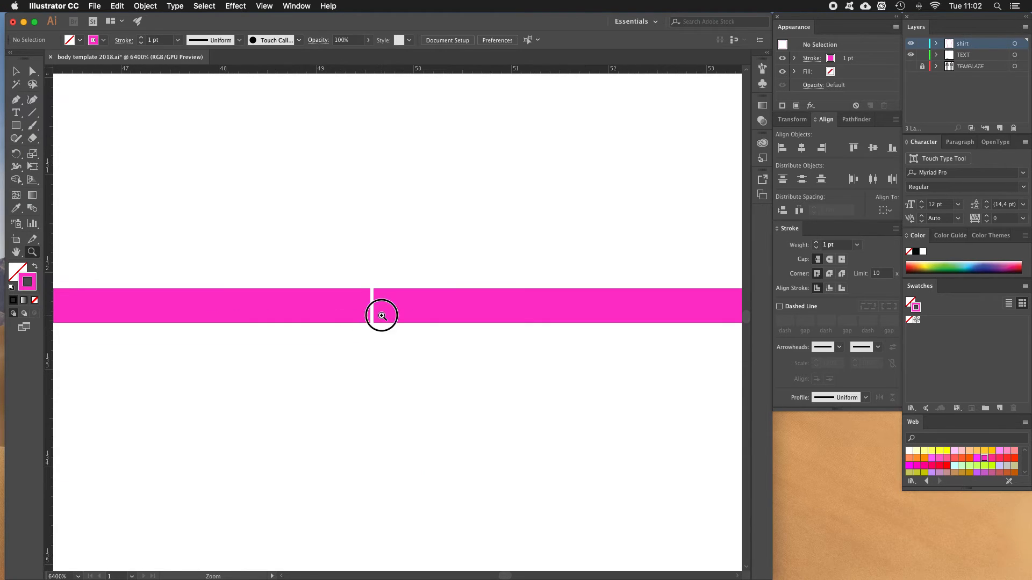
{"action": "left_click", "coordinate": [392, 307]}
{"action": "left_click", "coordinate": [394, 243]}
{"action": "left_click", "coordinate": [396, 275]}
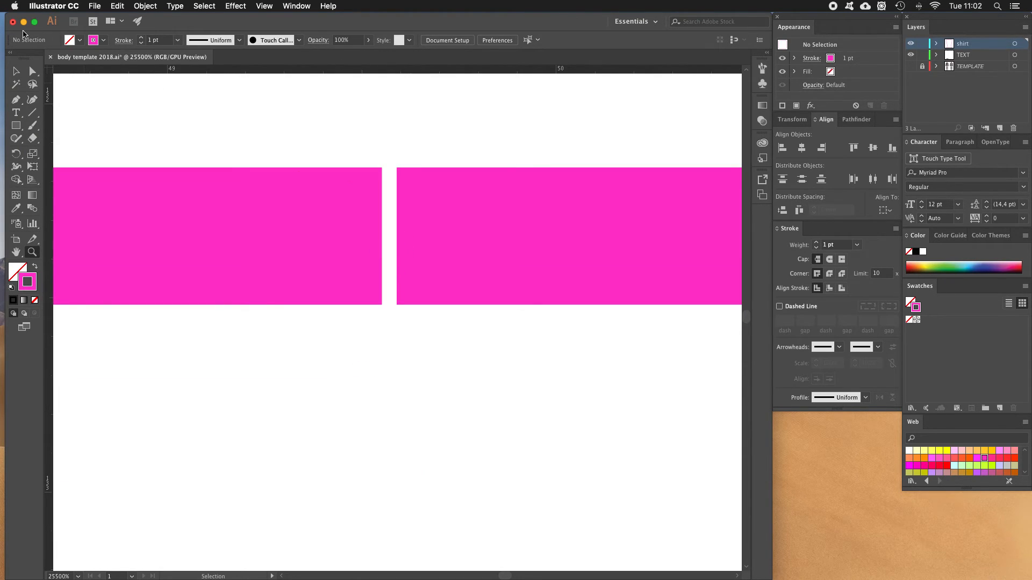
{"action": "left_click", "coordinate": [32, 72]}
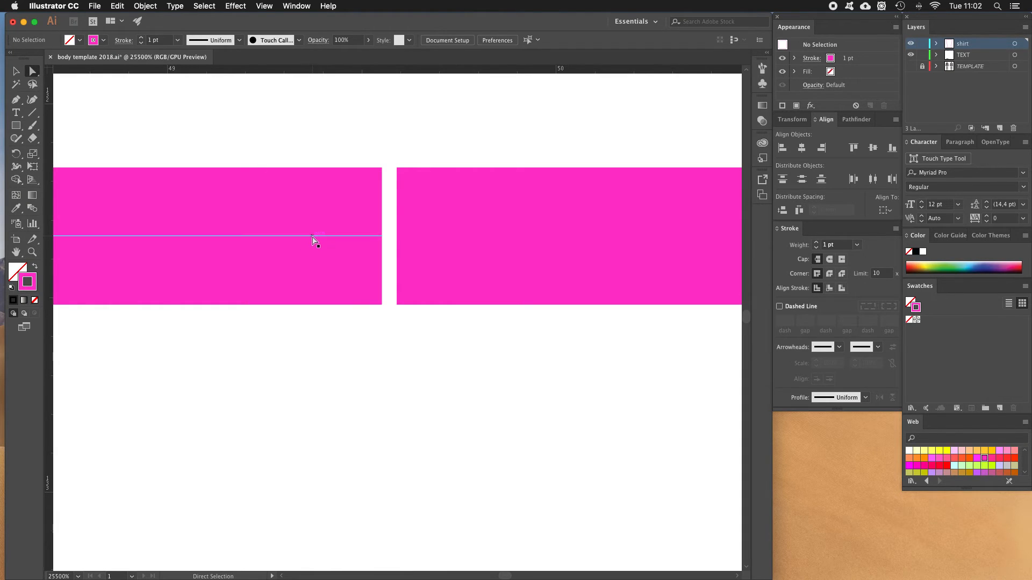
{"action": "left_click", "coordinate": [311, 236]}
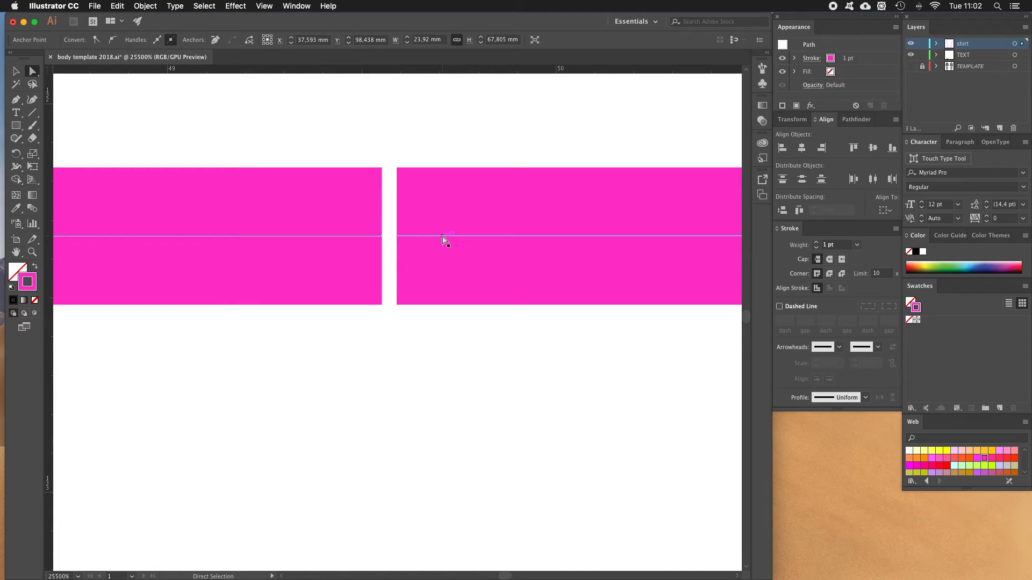
{"action": "left_click", "coordinate": [445, 240], "text": "shift"}
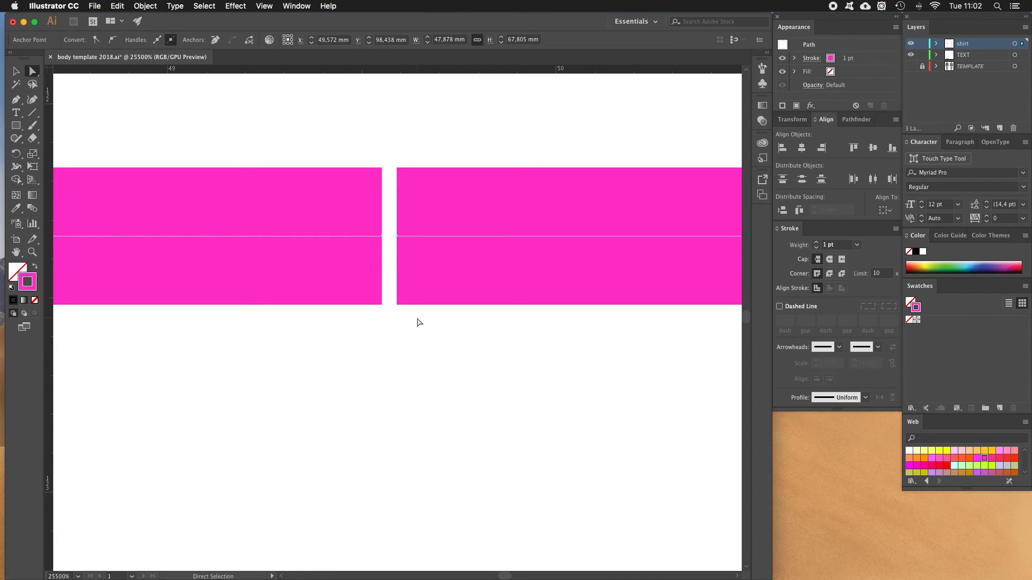
{"action": "left_click", "coordinate": [382, 236]}
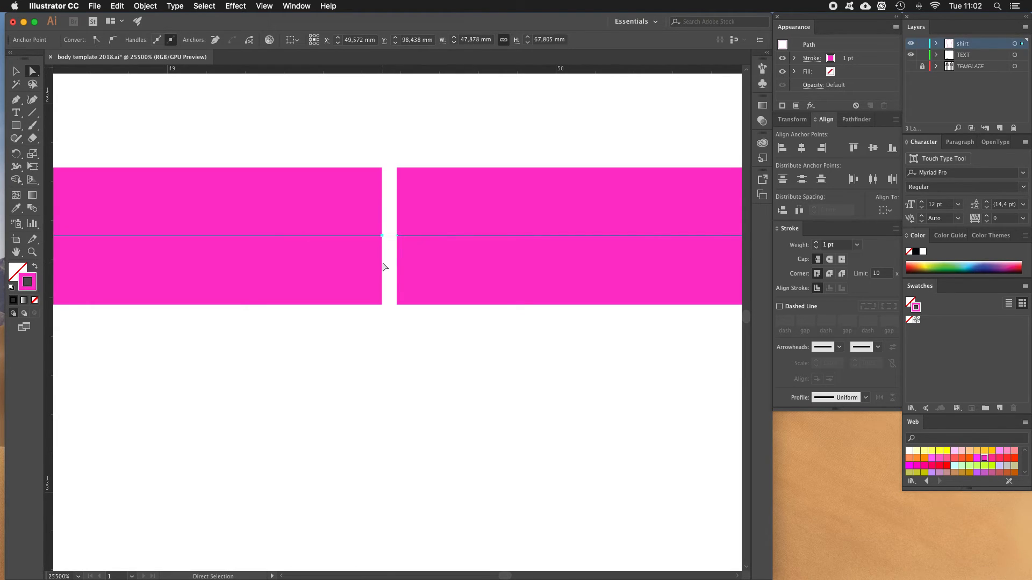
{"action": "left_click", "coordinate": [397, 236], "text": "shift"}
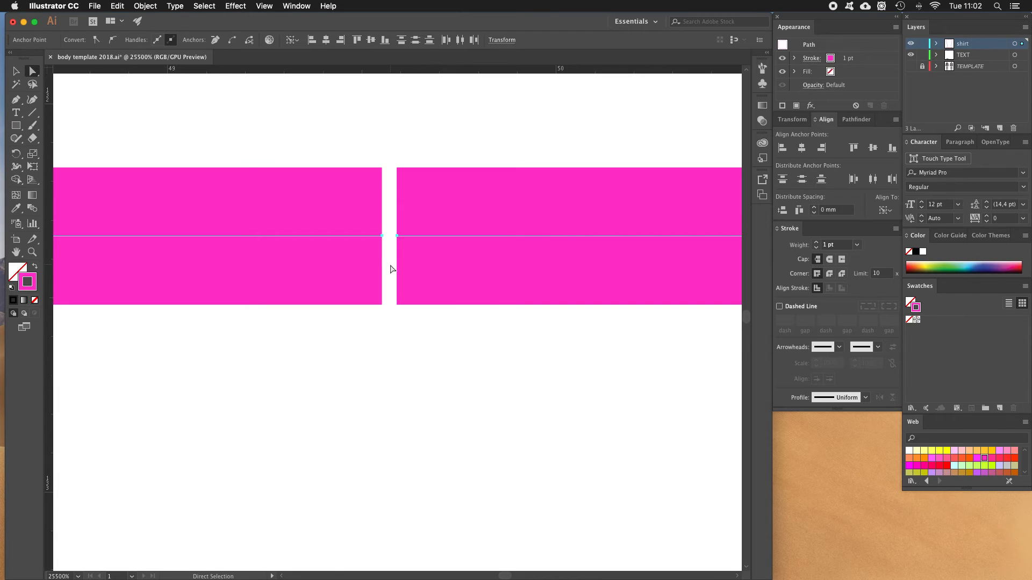
{"action": "key", "text": "ctrl+j"}
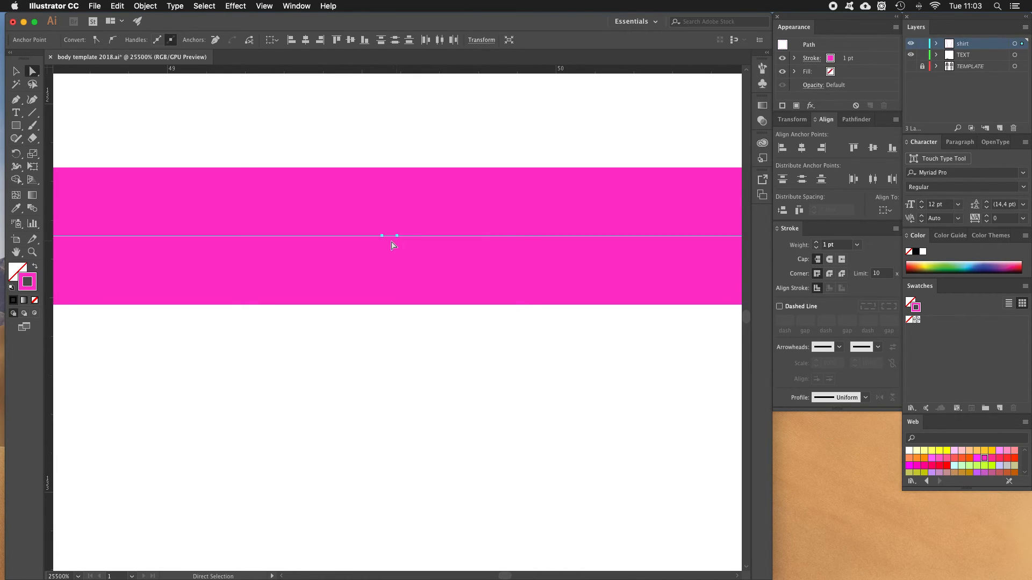
{"action": "key", "text": "ctrl+z"}
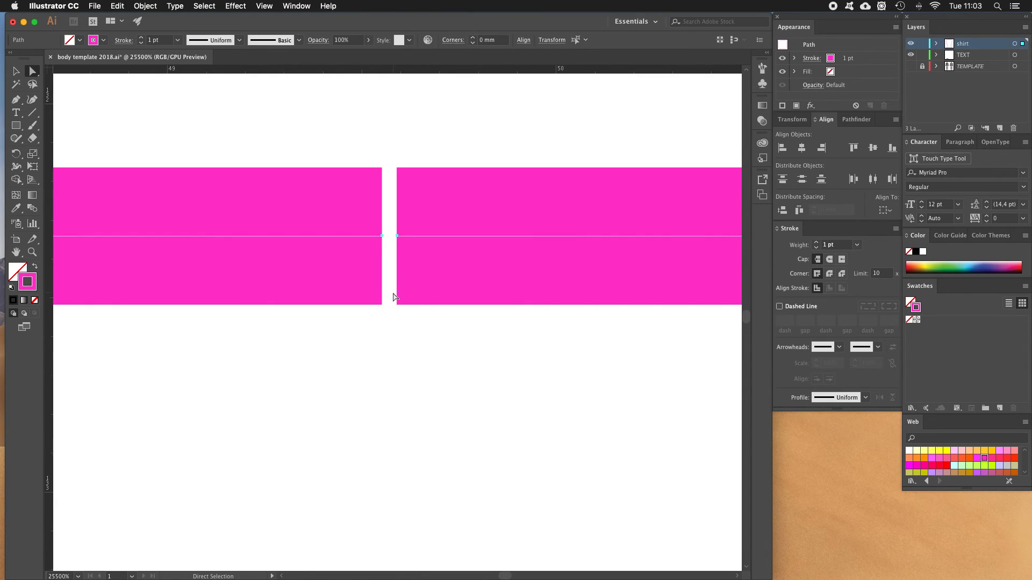
Join the end points of both shirt halves at the center of the hem and deselect the path.
{"action": "left_click", "coordinate": [360, 235]}
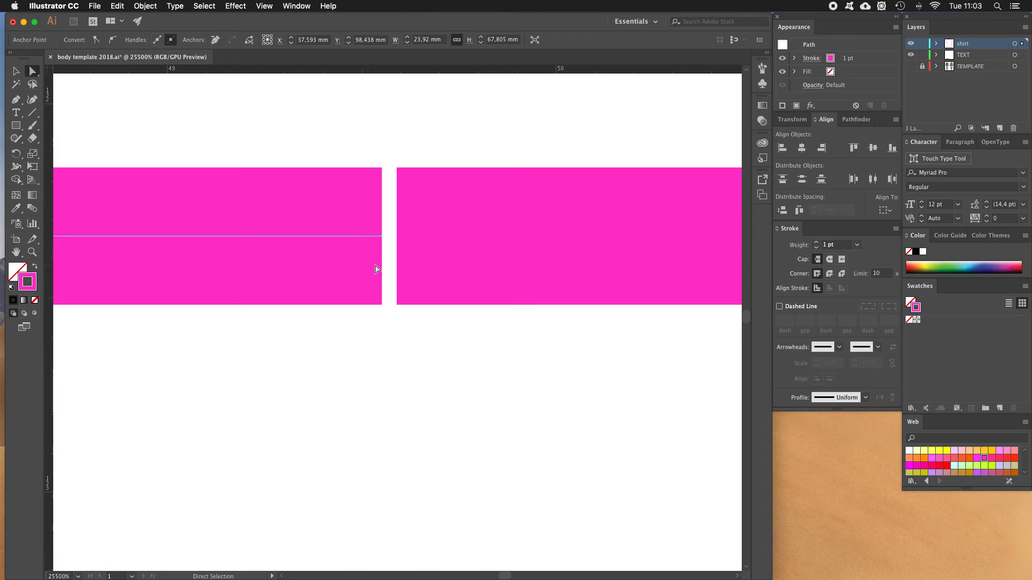
{"action": "left_click", "coordinate": [441, 235], "text": "shift"}
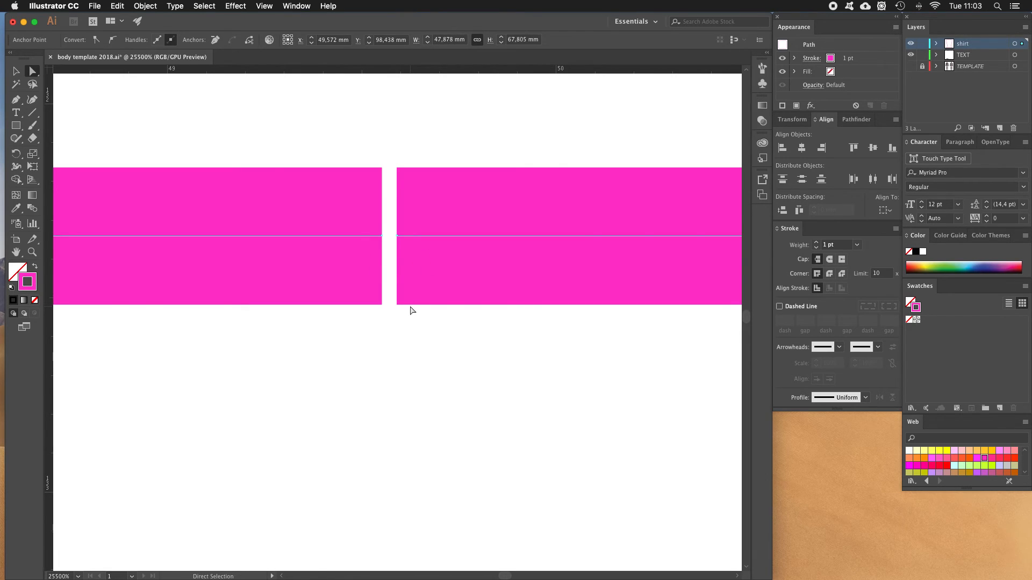
{"action": "left_click", "coordinate": [382, 236]}
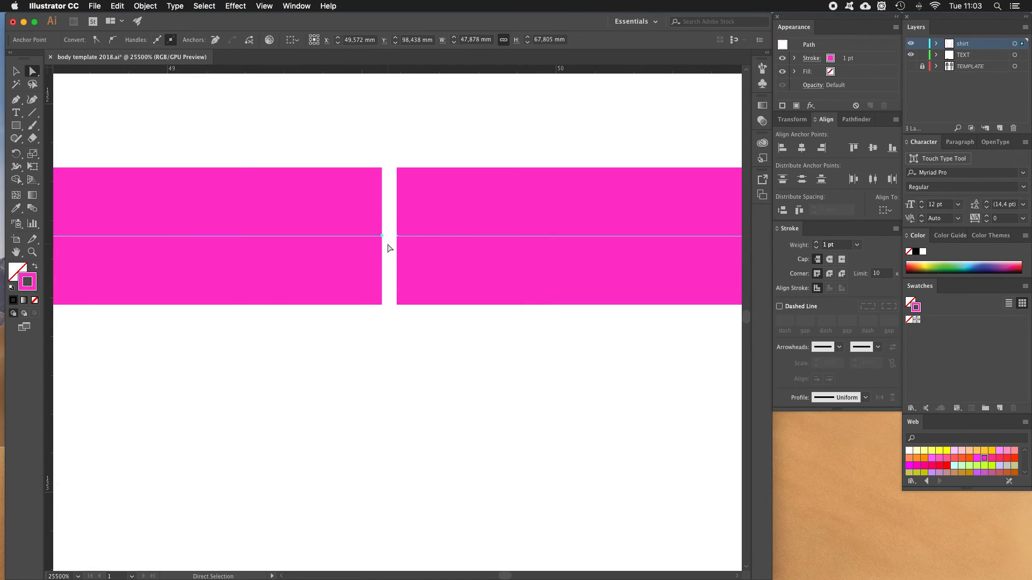
{"action": "left_click", "coordinate": [398, 237], "text": "shift"}
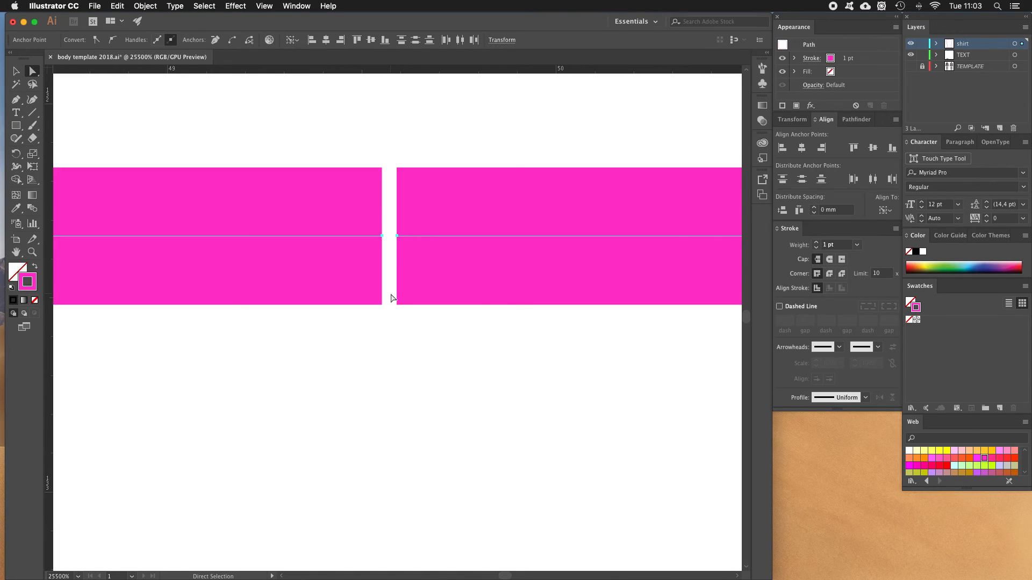
{"action": "key", "text": "super+j"}
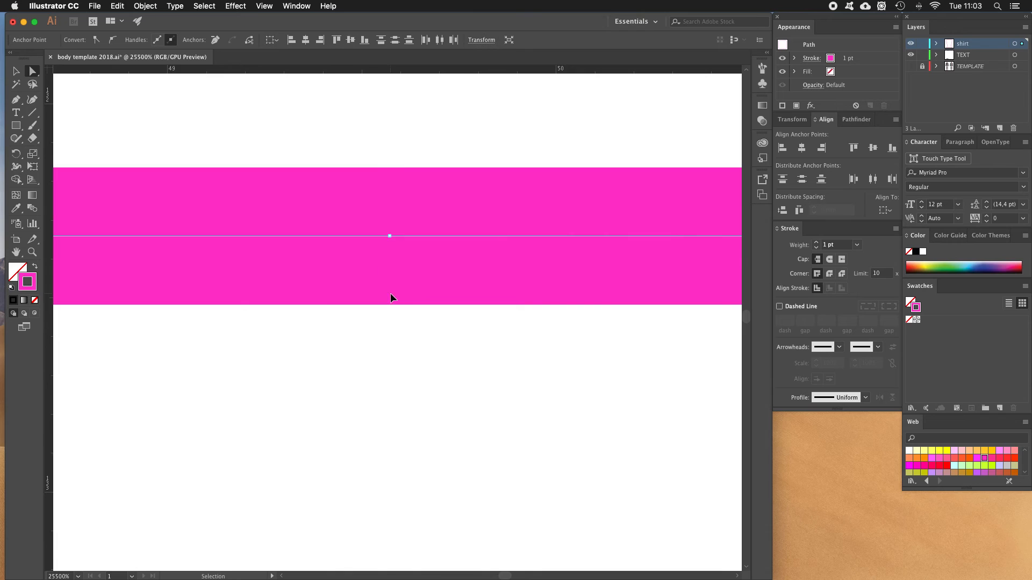
{"action": "left_click", "coordinate": [391, 347]}
Join the two open end points at the center of the neckline to close the shirt outline, and deselect it.
{"action": "key", "text": "z"}
{"action": "left_click", "coordinate": [426, 289], "text": "alt"}
{"action": "left_click", "coordinate": [398, 258], "text": "alt"}
{"action": "left_click", "coordinate": [398, 258], "text": "alt"}
{"action": "left_click", "coordinate": [397, 258], "text": "alt"}
{"action": "left_click", "coordinate": [398, 258], "text": "alt"}
{"action": "left_click", "coordinate": [398, 258], "text": "alt"}
{"action": "left_click", "coordinate": [398, 258], "text": "alt"}
{"action": "left_click", "coordinate": [398, 258], "text": "alt"}
{"action": "left_click", "coordinate": [397, 258], "text": "alt"}
{"action": "left_click_drag", "start_coordinate": [383, 194], "coordinate": [388, 377]}
{"action": "left_click_drag", "start_coordinate": [385, 219], "coordinate": [385, 447]}
{"action": "left_click", "coordinate": [387, 311]}
{"action": "left_click", "coordinate": [385, 310]}
{"action": "left_click", "coordinate": [386, 309]}
{"action": "left_click", "coordinate": [400, 338]}
{"action": "left_click", "coordinate": [392, 302]}
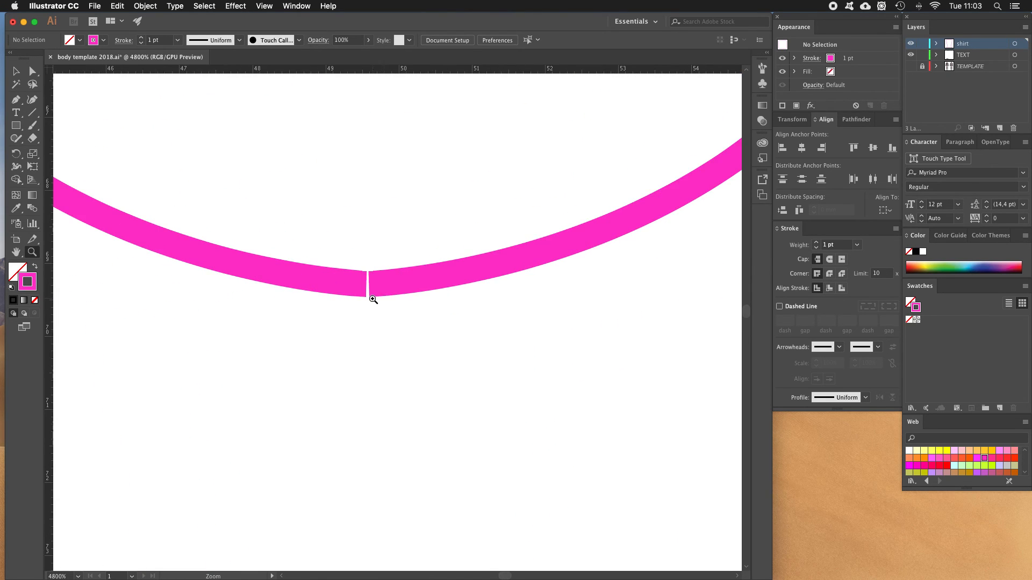
{"action": "left_click", "coordinate": [371, 295]}
{"action": "left_click", "coordinate": [382, 295]}
{"action": "left_click", "coordinate": [388, 332]}
{"action": "left_click", "coordinate": [374, 304]}
{"action": "left_click", "coordinate": [382, 332]}
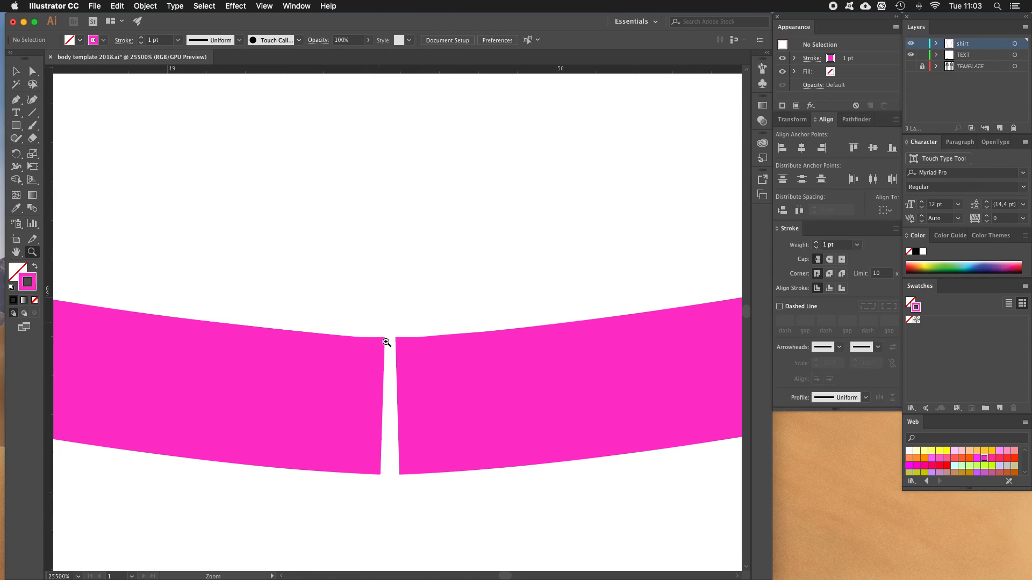
{"action": "key", "text": "a"}
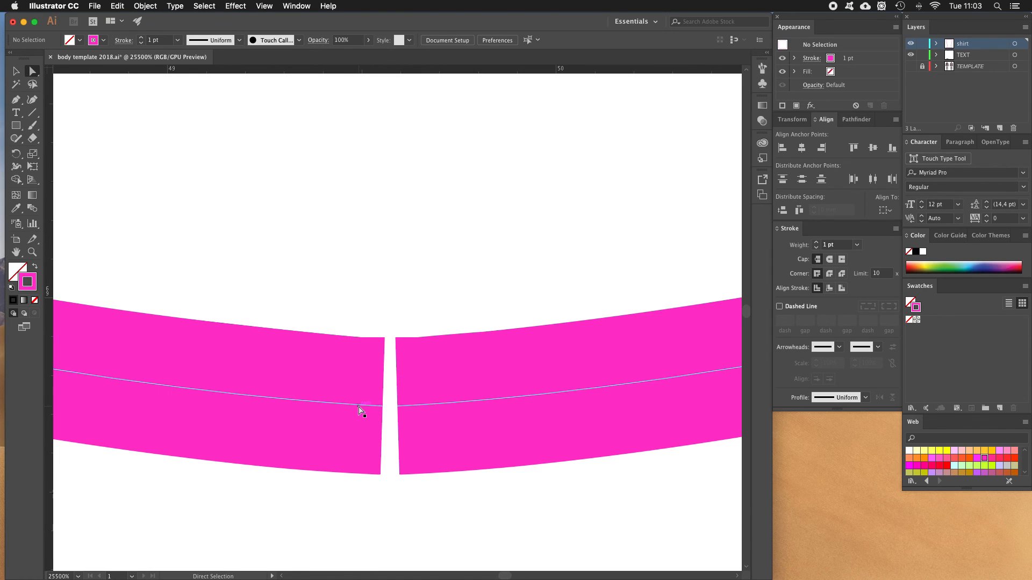
{"action": "left_click", "coordinate": [358, 405]}
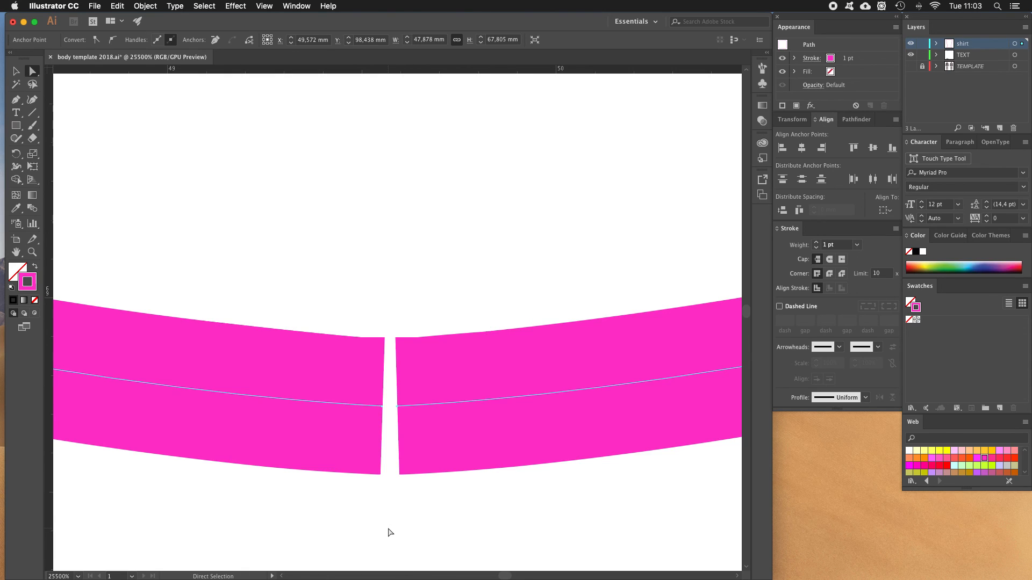
{"action": "left_click", "coordinate": [382, 407]}
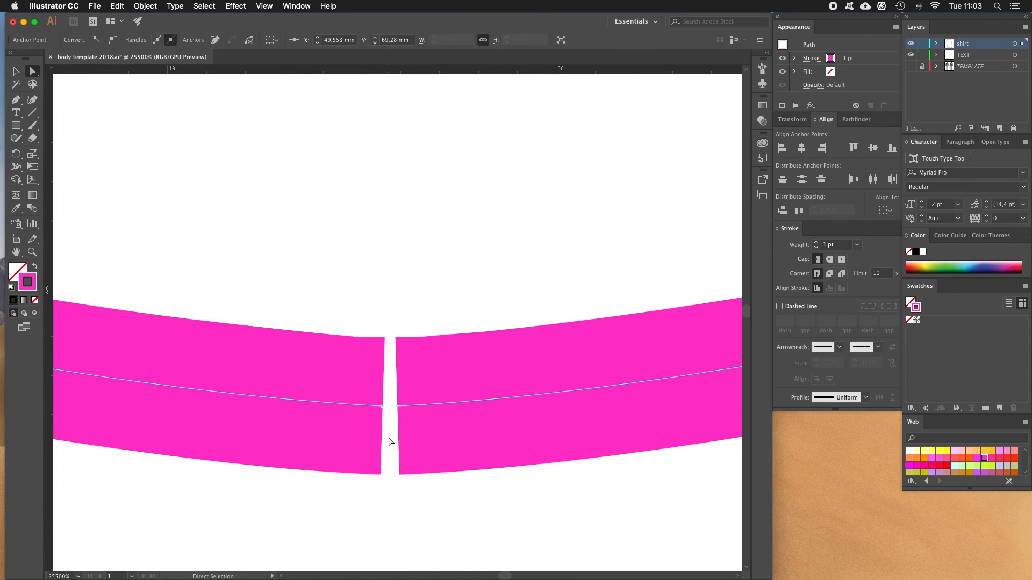
{"action": "left_click", "coordinate": [397, 407], "text": "shift"}
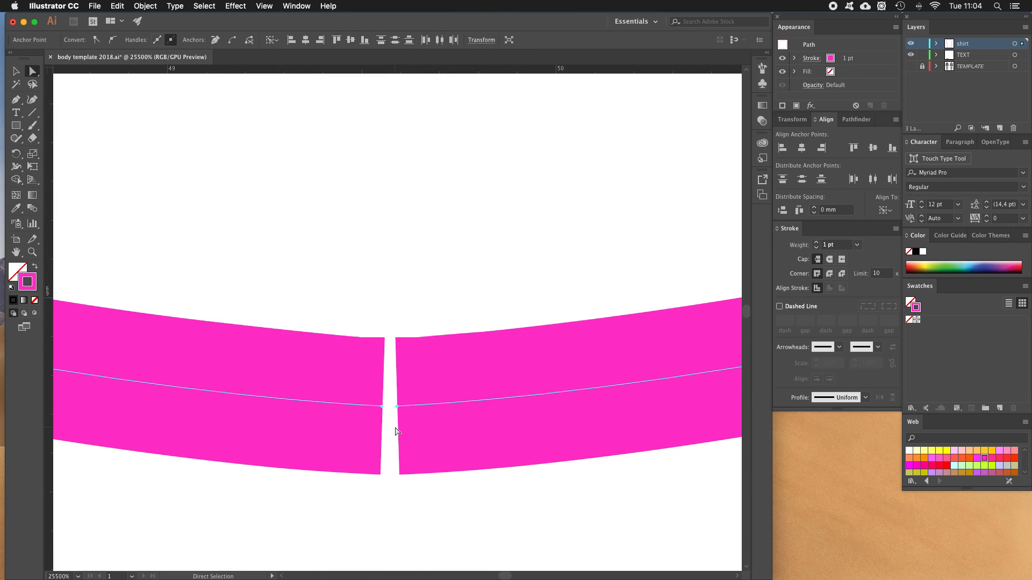
{"action": "key", "text": "super+j"}
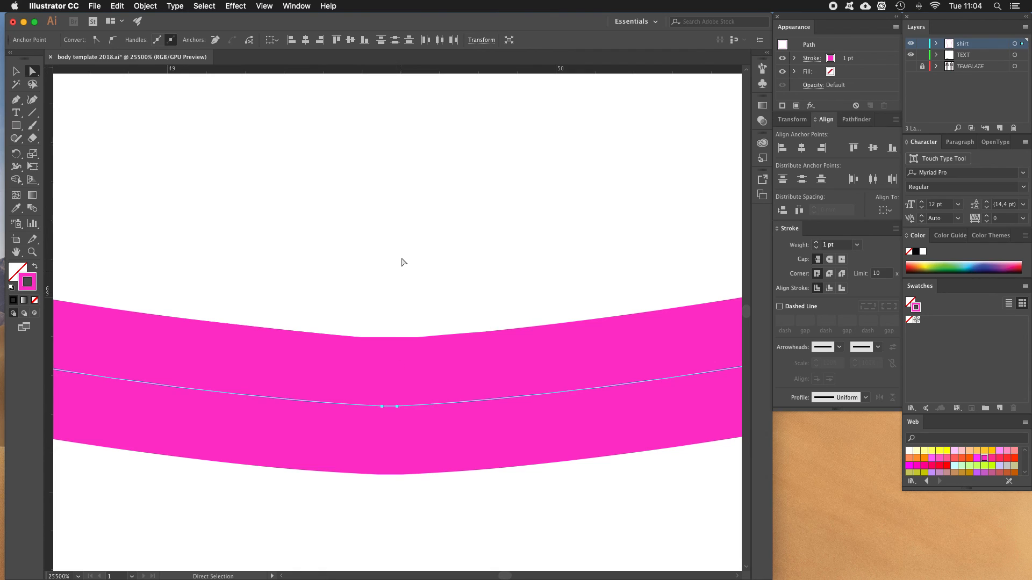
{"action": "left_click", "coordinate": [413, 304]}
Swap fill and stroke on the whole shirt shape so it is solid pink without an outline, and deselect it.
{"action": "key", "text": "z"}
{"action": "left_click", "coordinate": [412, 332], "text": "alt"}
{"action": "left_click", "coordinate": [406, 379], "text": "alt"}
{"action": "left_click", "coordinate": [406, 378], "text": "alt"}
{"action": "left_click", "coordinate": [406, 378], "text": "alt"}
{"action": "left_click", "coordinate": [406, 378], "text": "alt"}
{"action": "left_click", "coordinate": [406, 379], "text": "alt"}
{"action": "left_click", "coordinate": [385, 351], "text": "alt"}
{"action": "left_click", "coordinate": [398, 363], "text": "alt"}
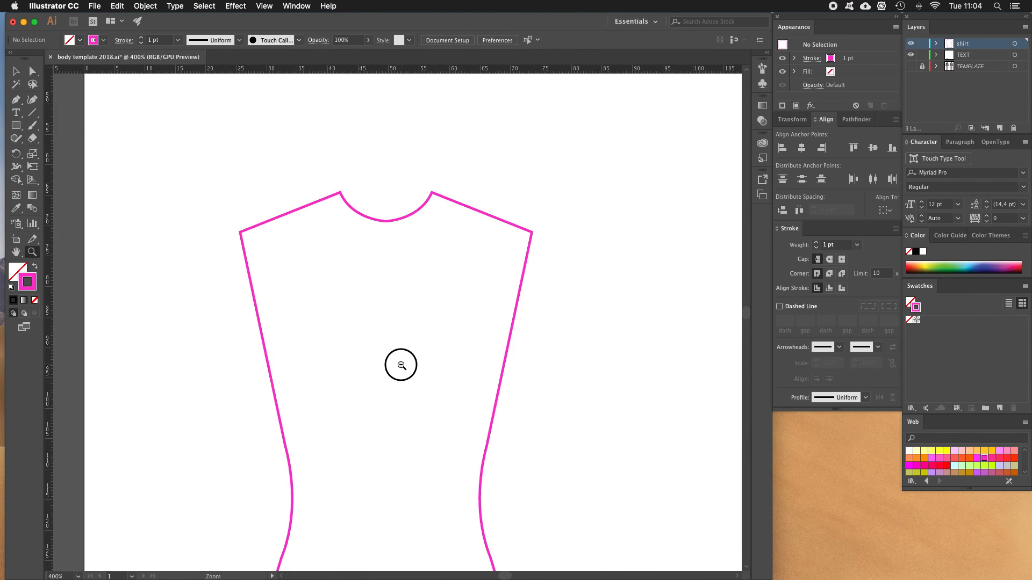
{"action": "left_click", "coordinate": [403, 372], "text": "alt"}
{"action": "key", "text": "v"}
{"action": "left_click", "coordinate": [398, 205]}
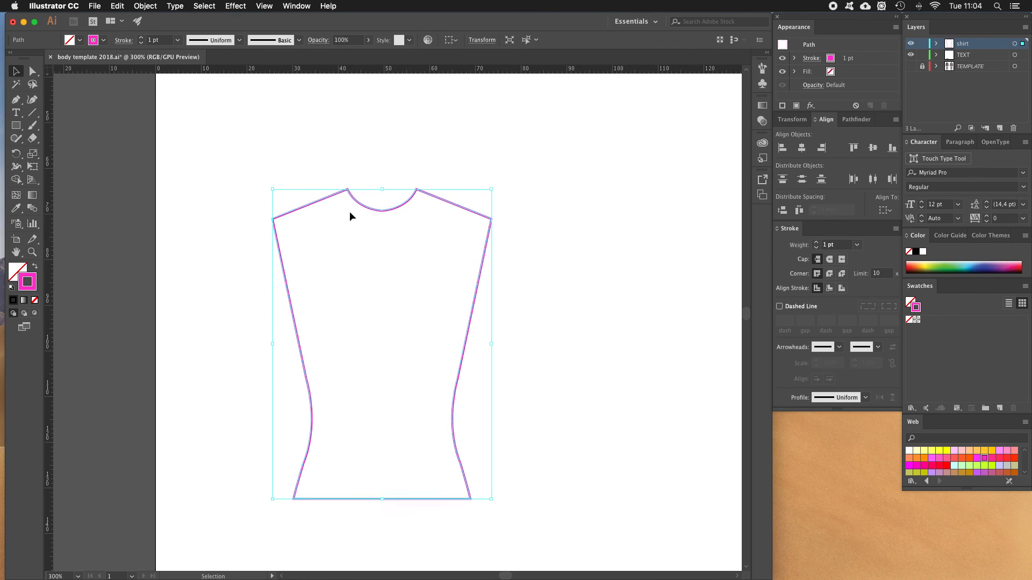
{"action": "left_click", "coordinate": [35, 267]}
{"action": "left_click", "coordinate": [185, 286]}
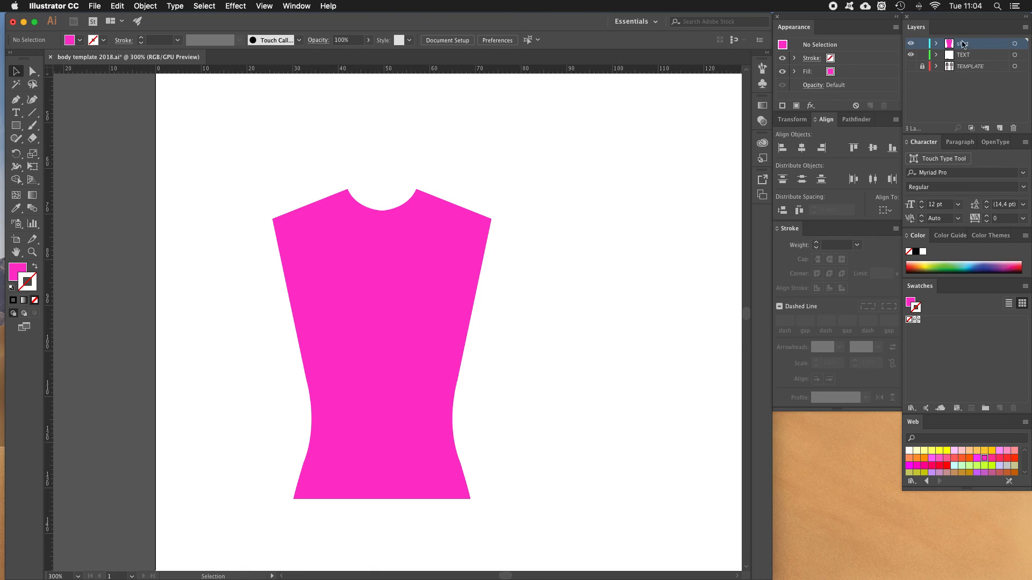
Show the TEMPLATE layer again and check the filled shirt against the body figure.
{"action": "left_click", "coordinate": [911, 65]}
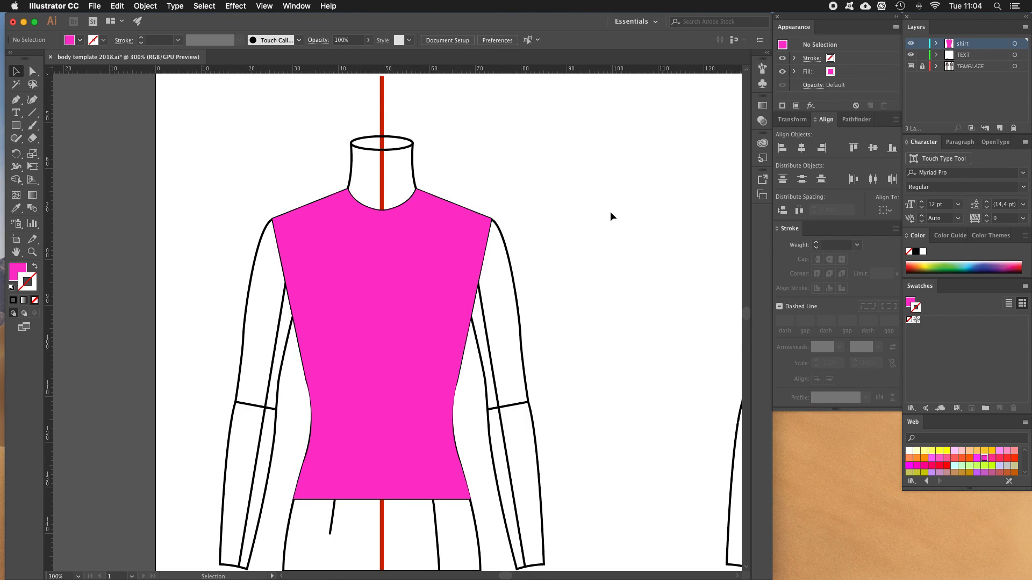
{"action": "scroll", "coordinate": [611, 211], "scroll_direction": "down", "scroll_amount": 5}
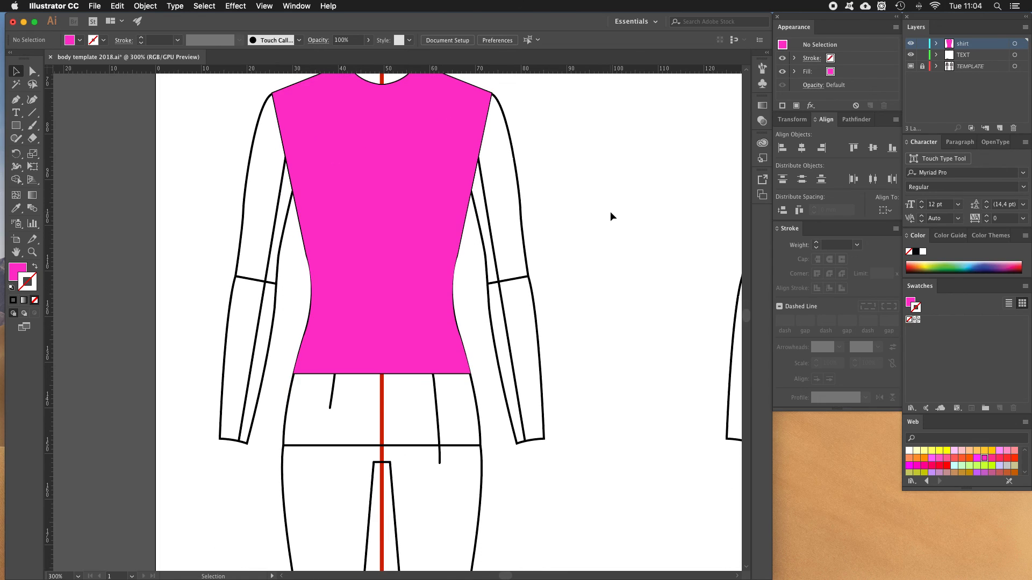
{"action": "scroll", "coordinate": [610, 213], "scroll_direction": "up", "scroll_amount": 2}
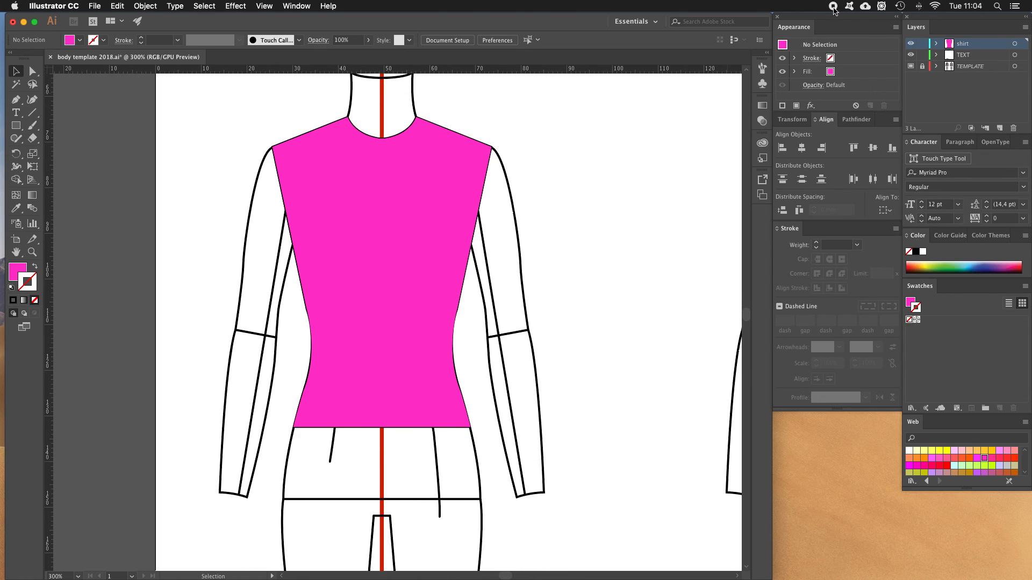